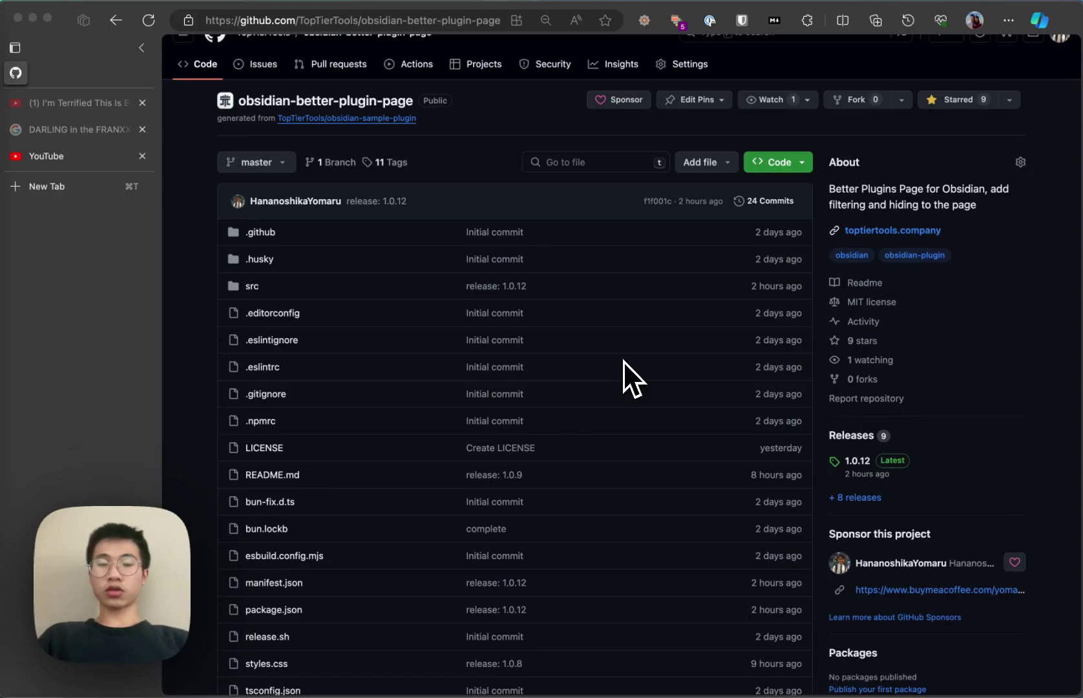
Scroll the repository page to the README with release 1.0.12 and the plugin browser screenshot.
scroll(623, 360, up, 1)
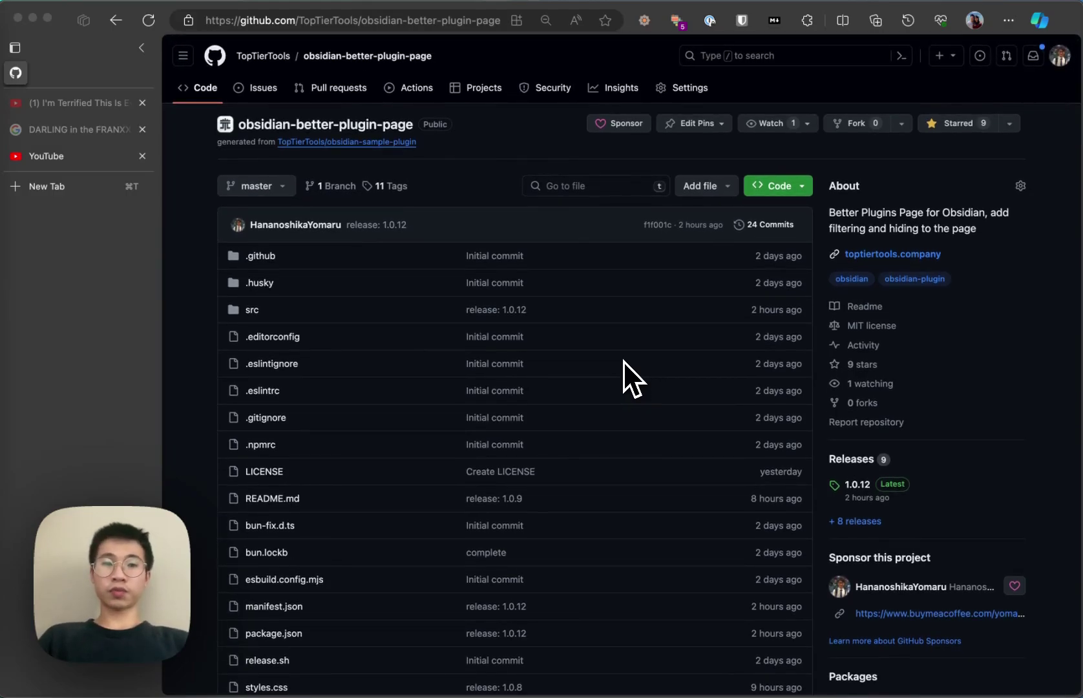
scroll(623, 360, down, 5)
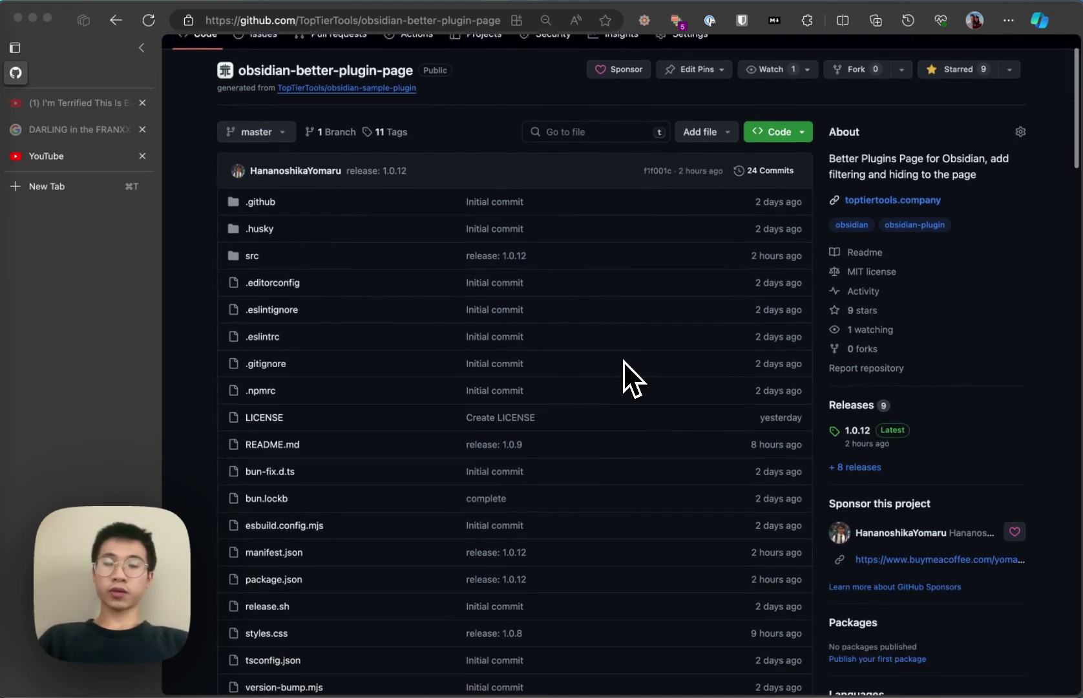
scroll(623, 361, down, 12)
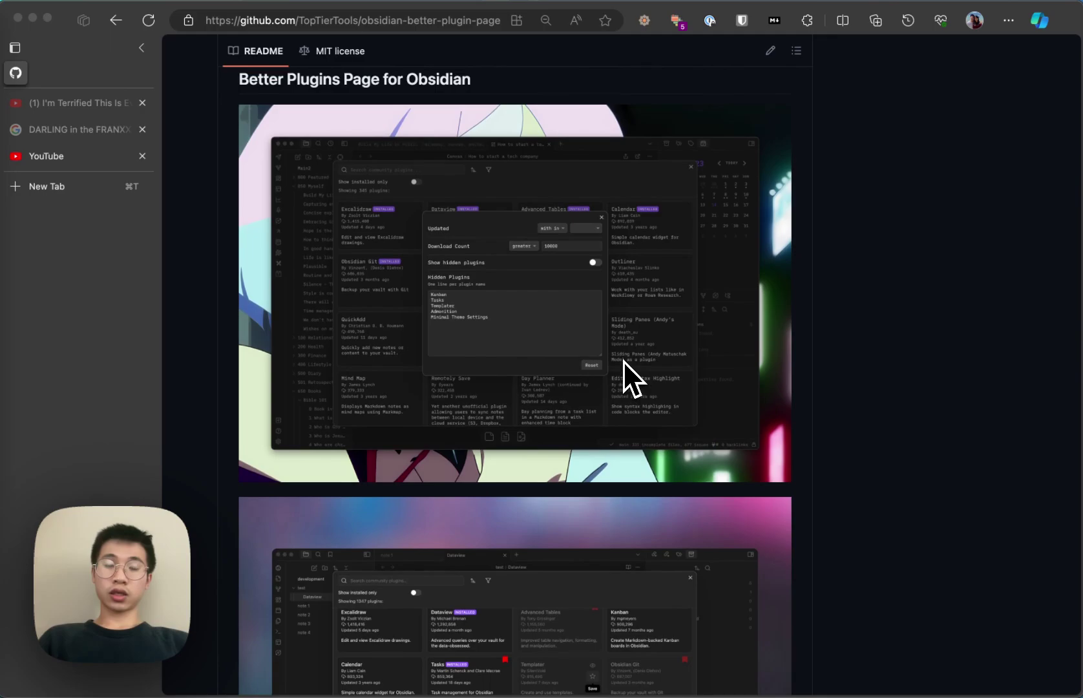
scroll(623, 360, up, 17)
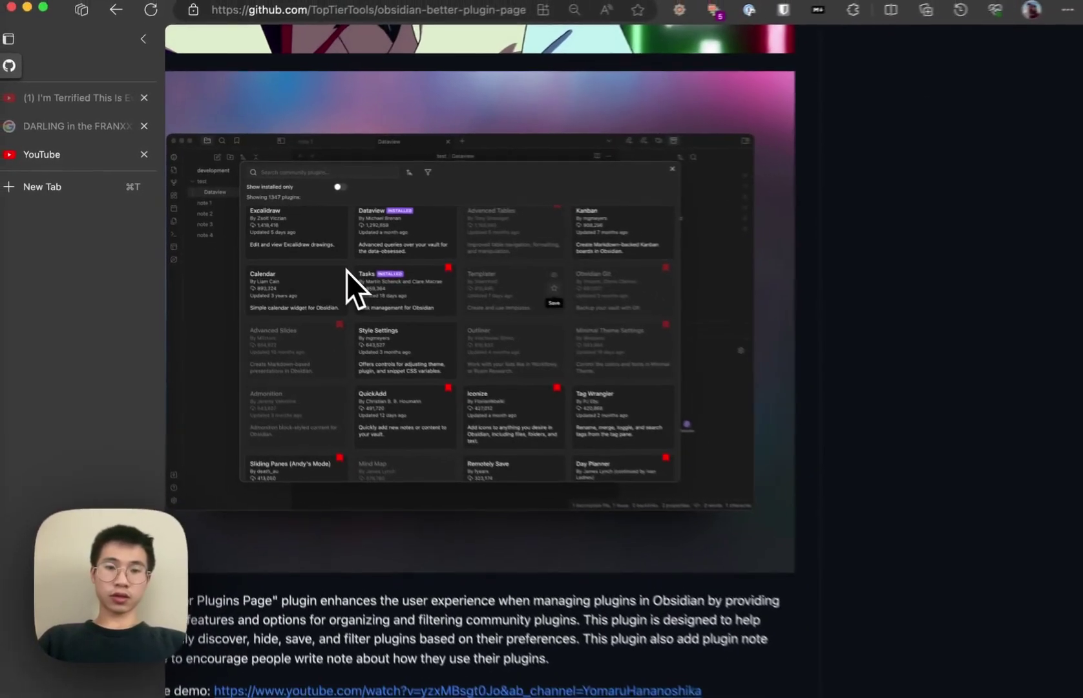
Scroll to the README's Key Features and highlight the list text.
scroll(430, 334, down, 15)
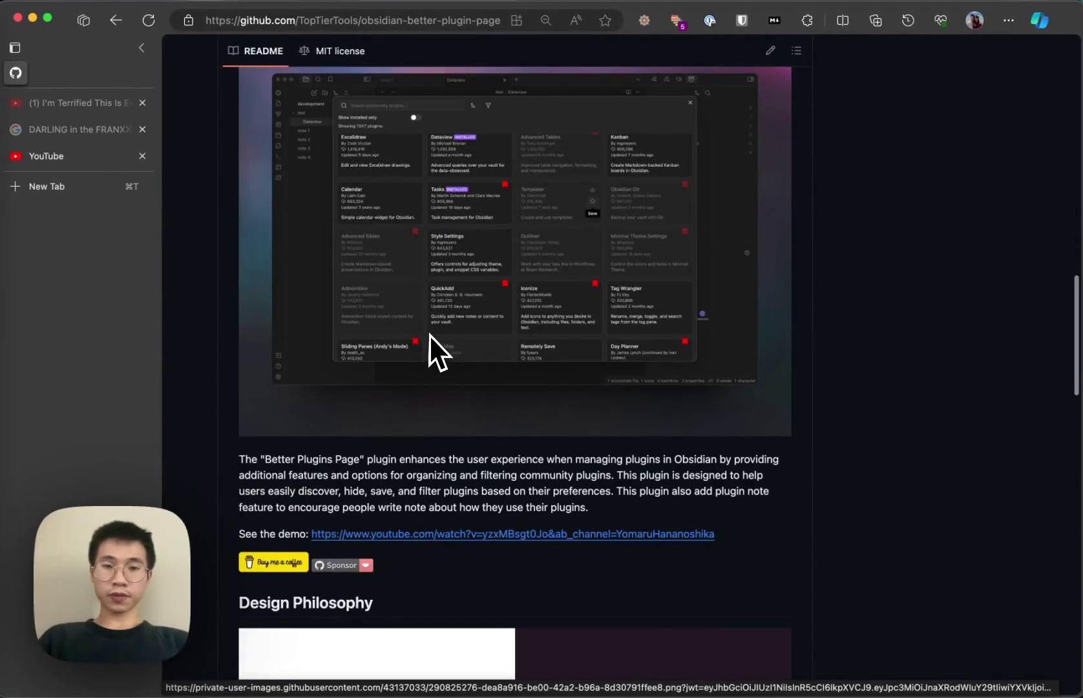
scroll(429, 334, down, 3)
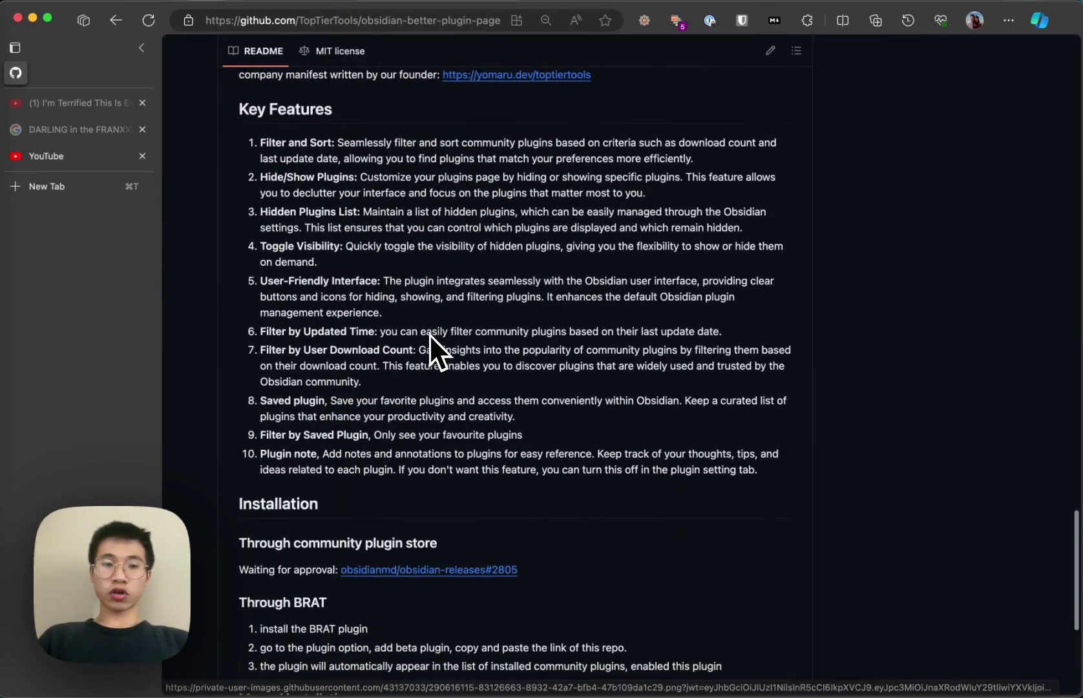
drag(240, 110, 754, 472)
click(773, 454)
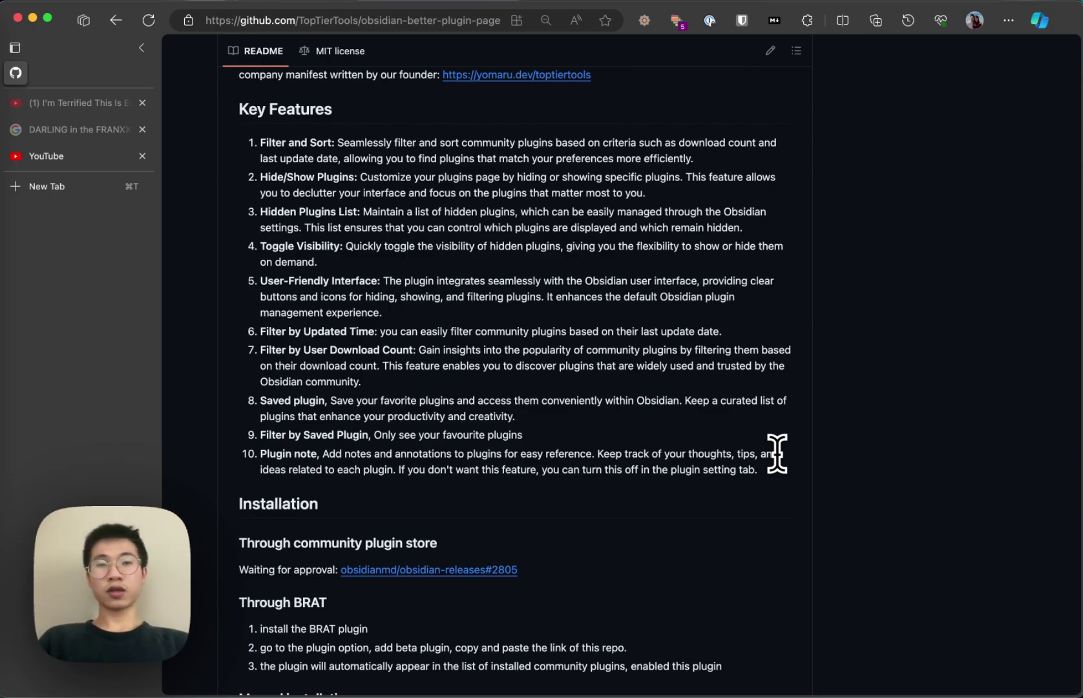
Highlight the plugin store approval link text in the installation notes.
scroll(777, 454, up, 5)
scroll(776, 457, down, 5)
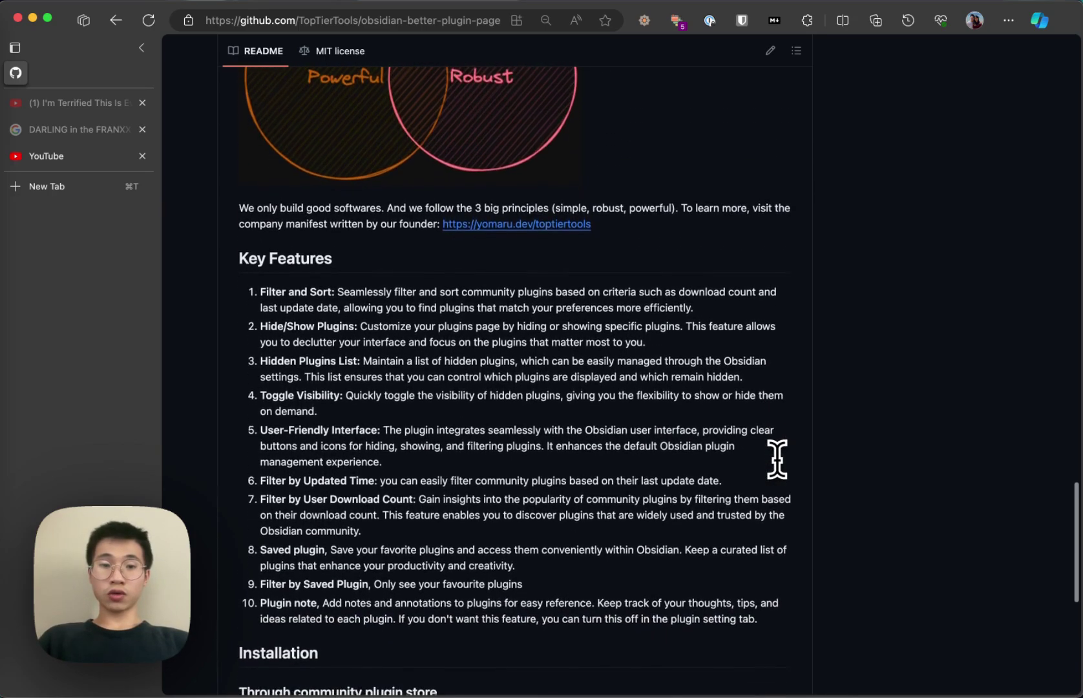
drag(519, 553, 312, 552)
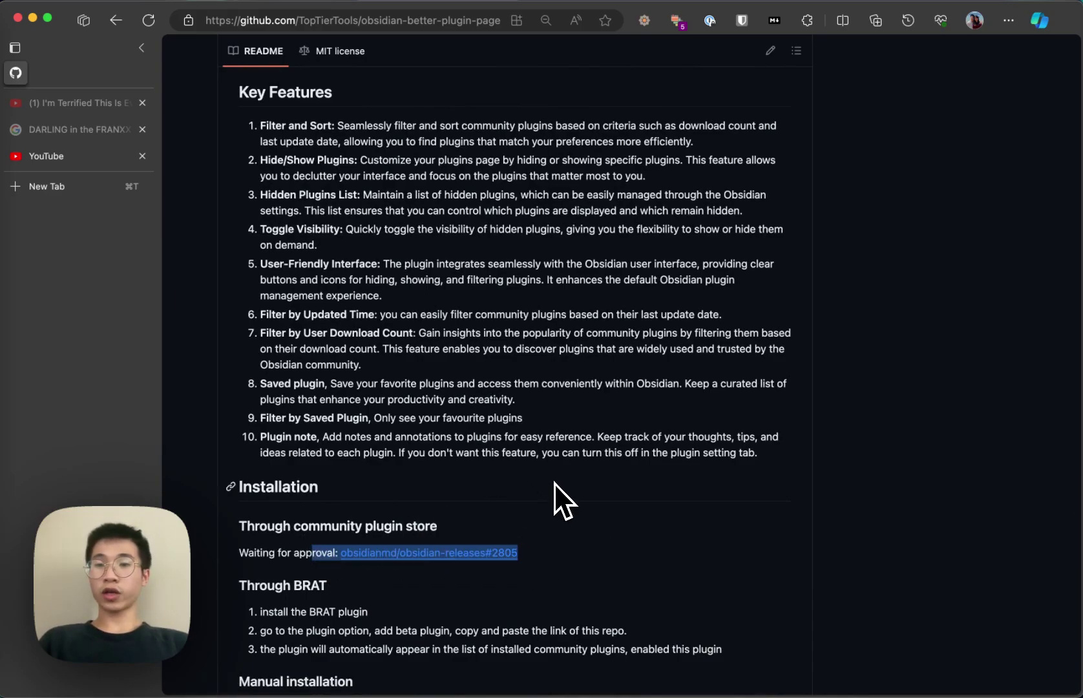
scroll(555, 483, up, 10)
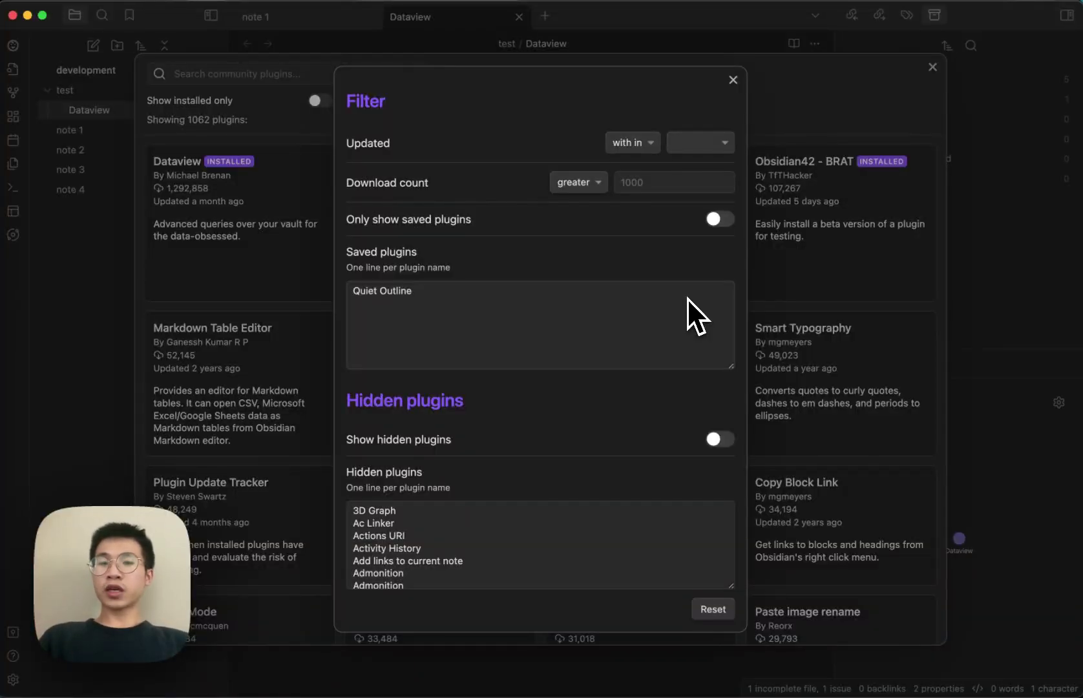
Go over the Filter panel's Updated, Download count, Saved and Hidden plugin fields, focusing Saved plugins.
click(731, 82)
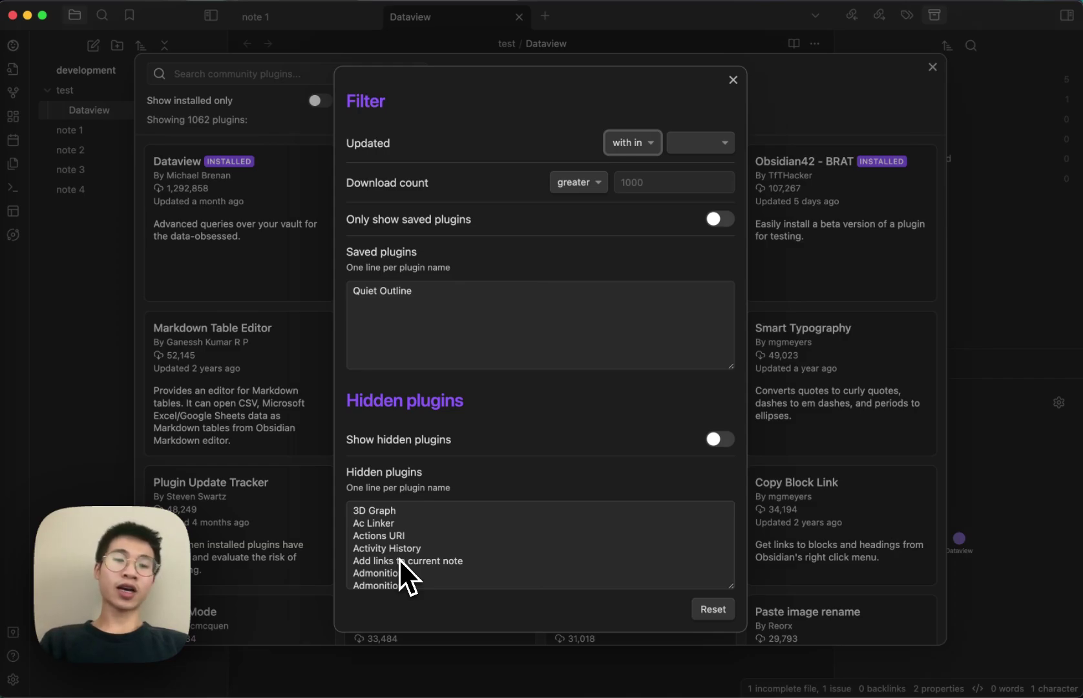
click(529, 400)
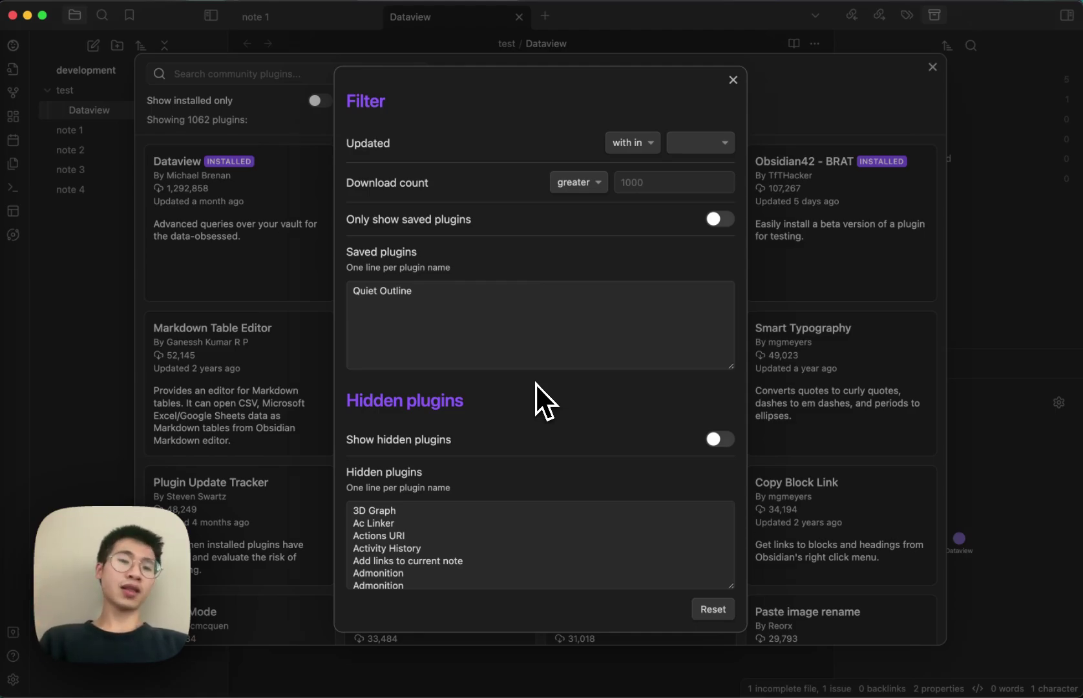
click(570, 347)
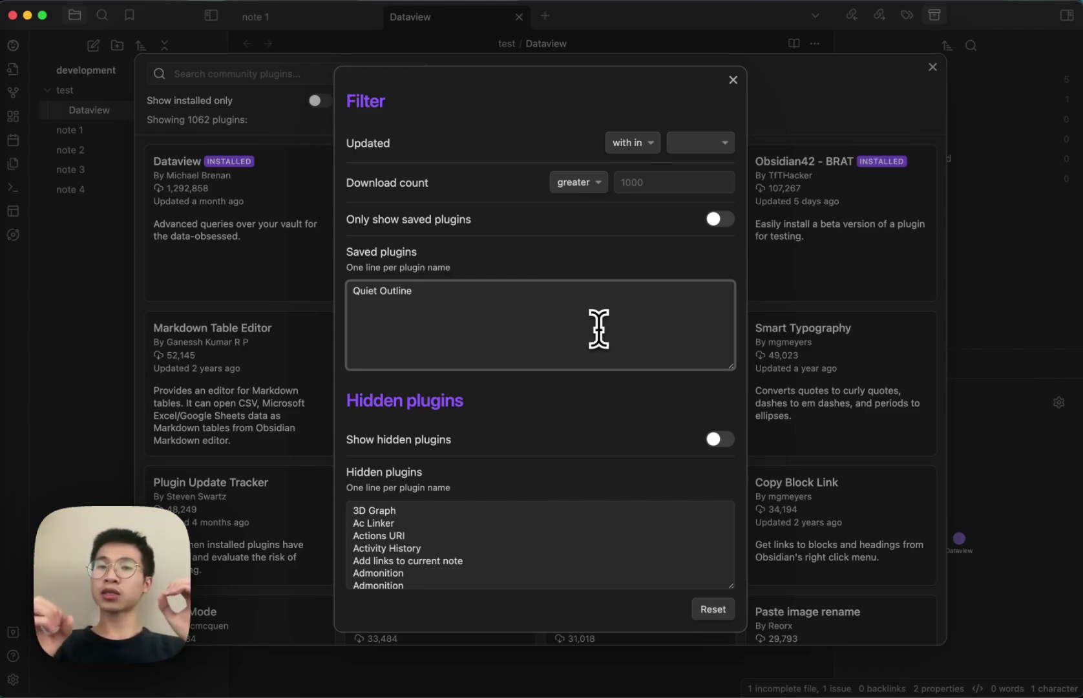
Save the CardBoard plugin and look at its detail page.
click(752, 326)
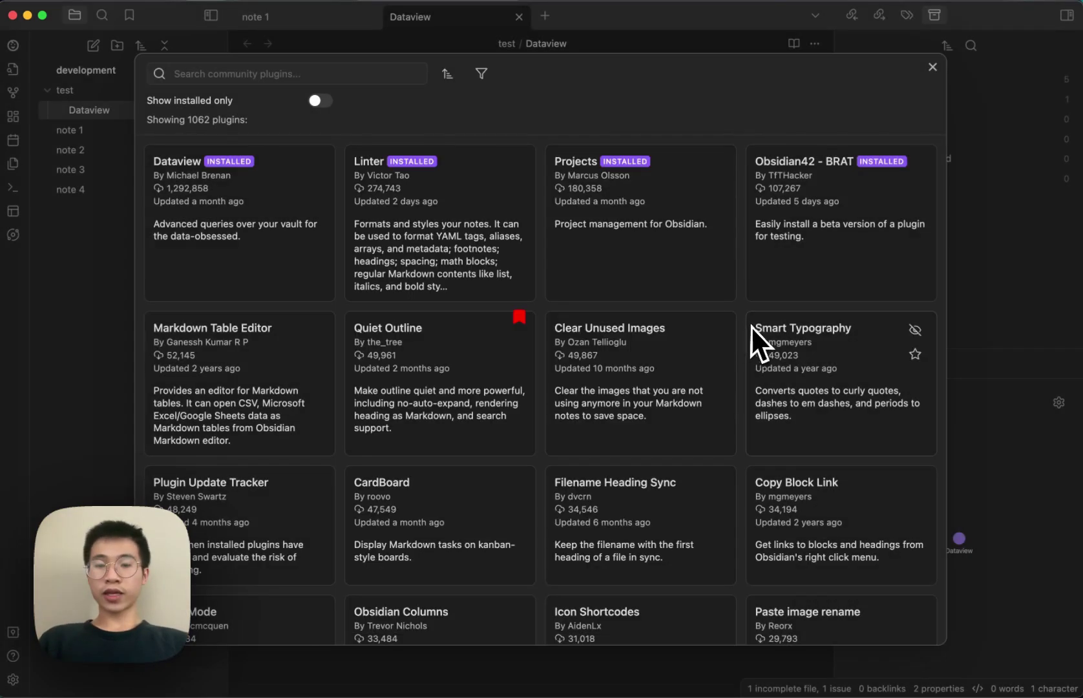
scroll(711, 375, down, 3)
scroll(635, 393, down, 1)
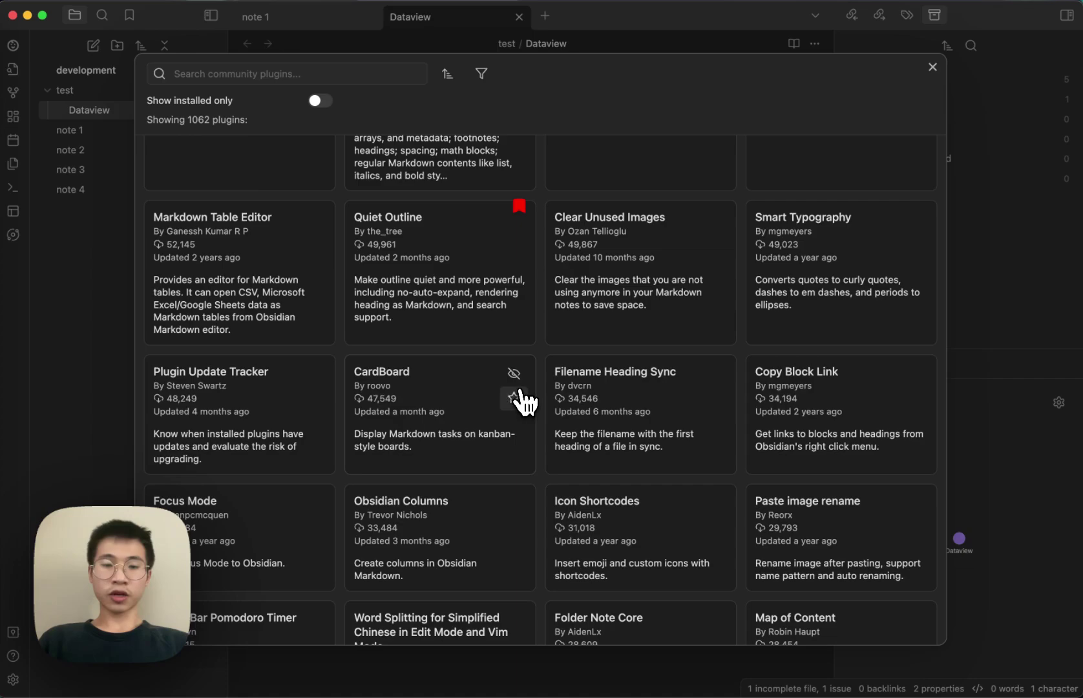
click(515, 397)
scroll(527, 407, up, 1)
scroll(521, 396, up, 2)
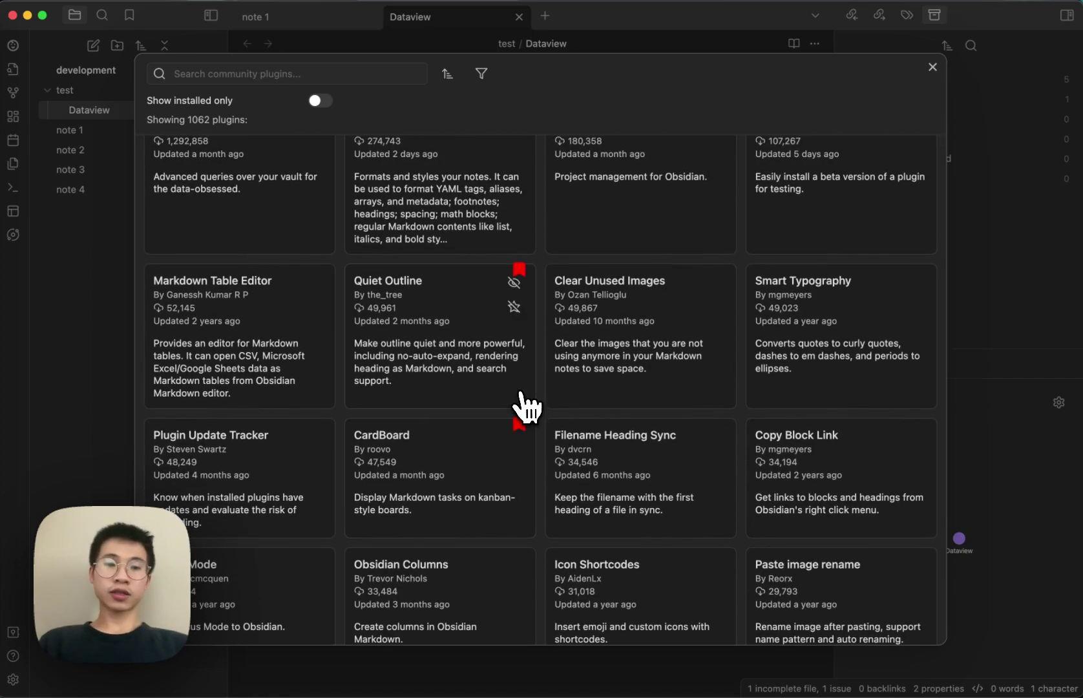
click(438, 481)
scroll(626, 450, down, 10)
scroll(367, 122, up, 5)
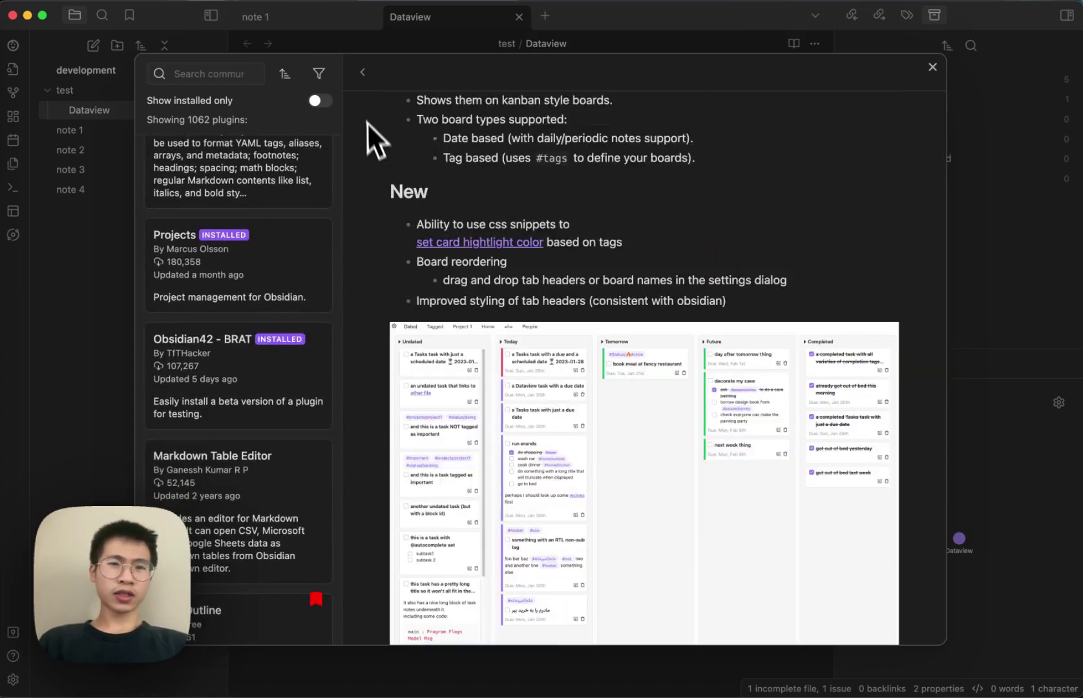
click(361, 72)
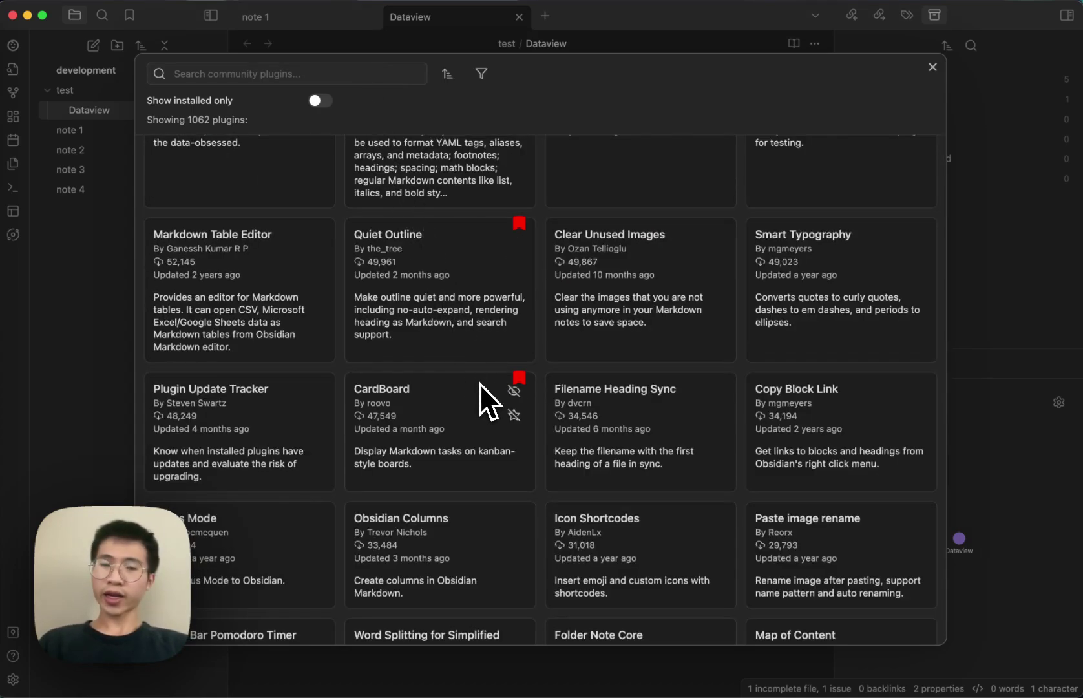
Hide Obsidian Columns, Status Bar Pomodoro Timer, Paste image rename and Focus Mode.
scroll(479, 384, down, 5)
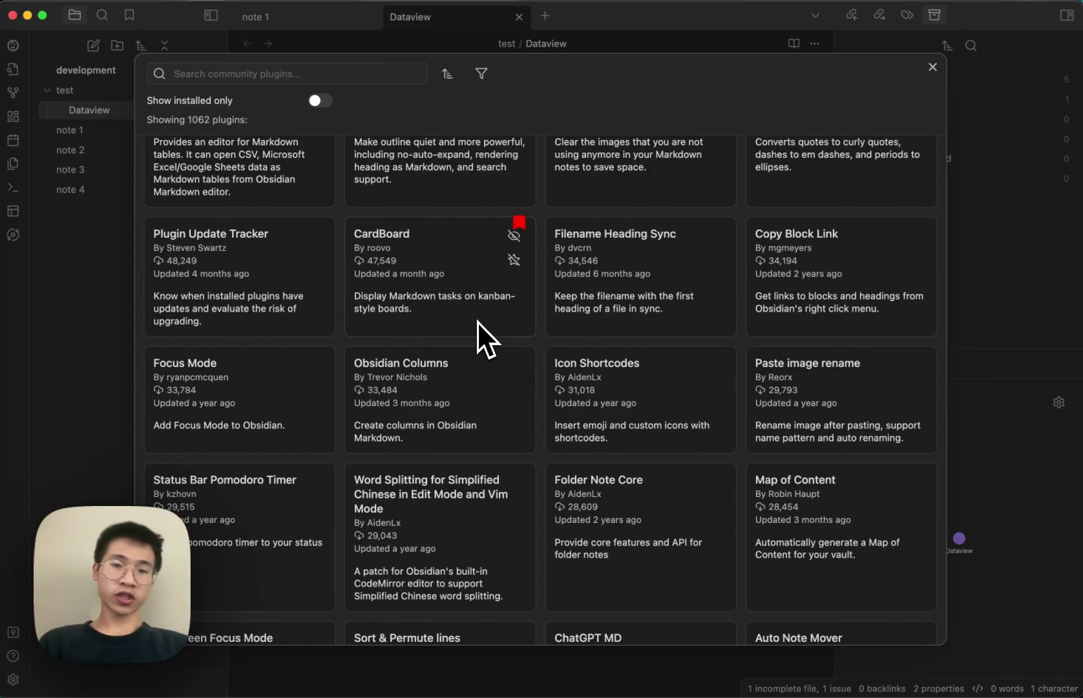
scroll(477, 322, down, 2)
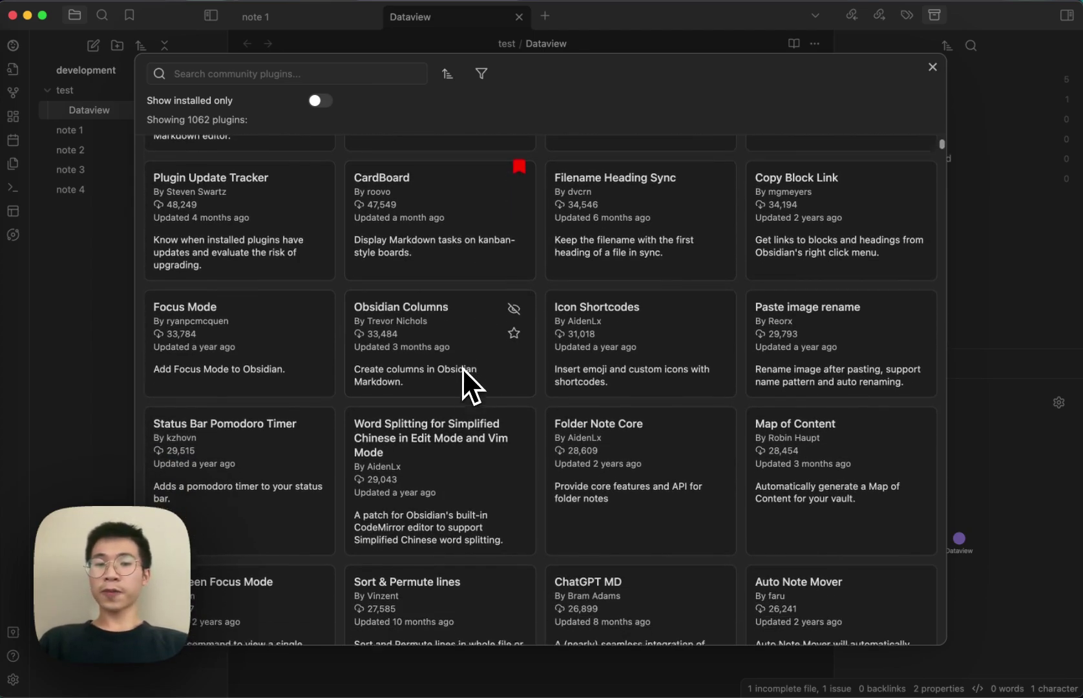
scroll(462, 368, down, 1)
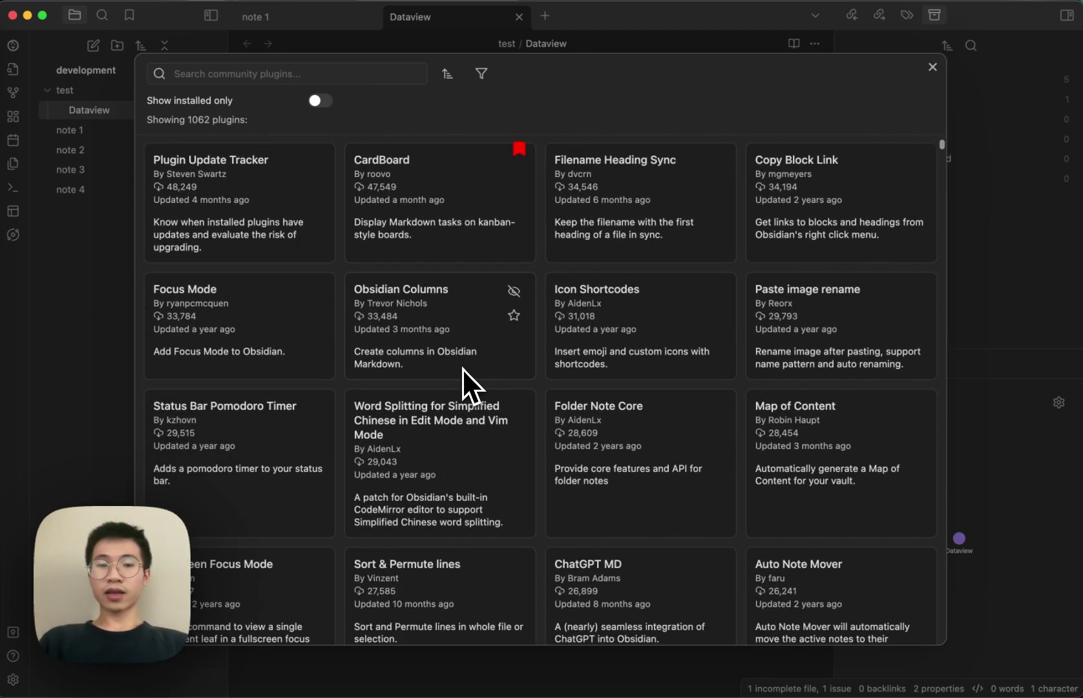
click(513, 292)
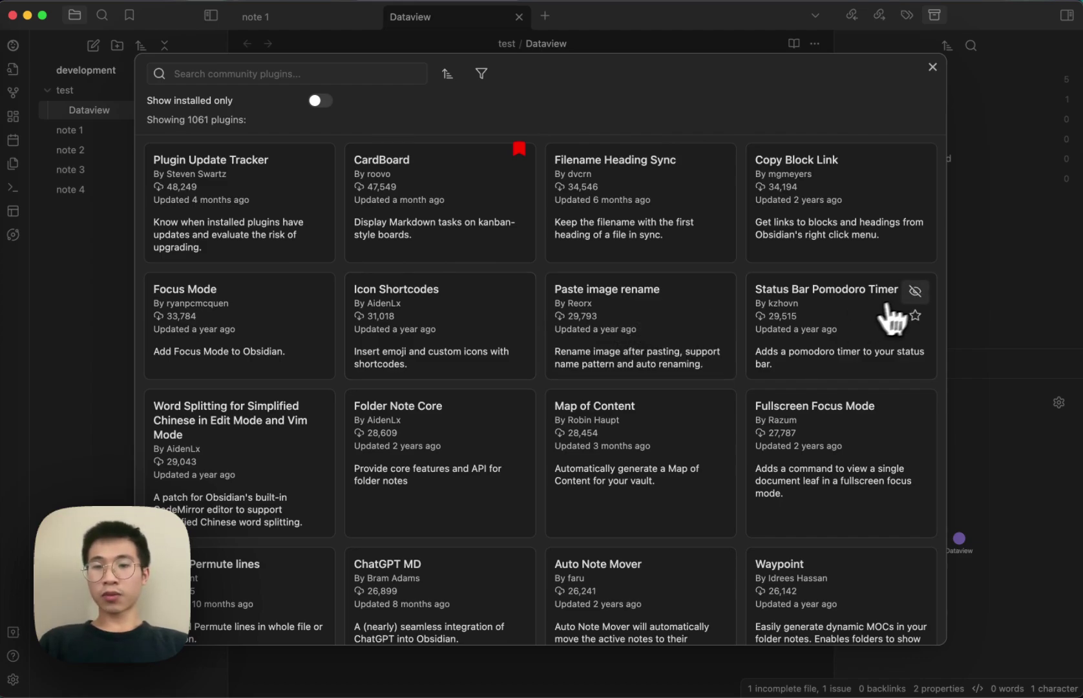
click(915, 292)
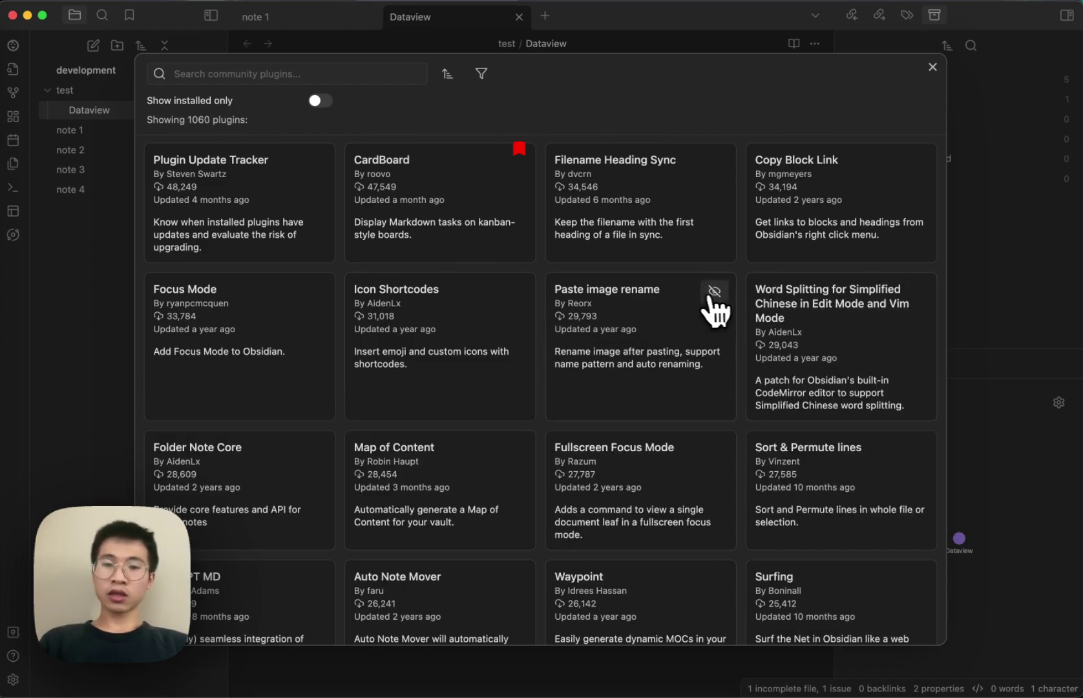
click(713, 293)
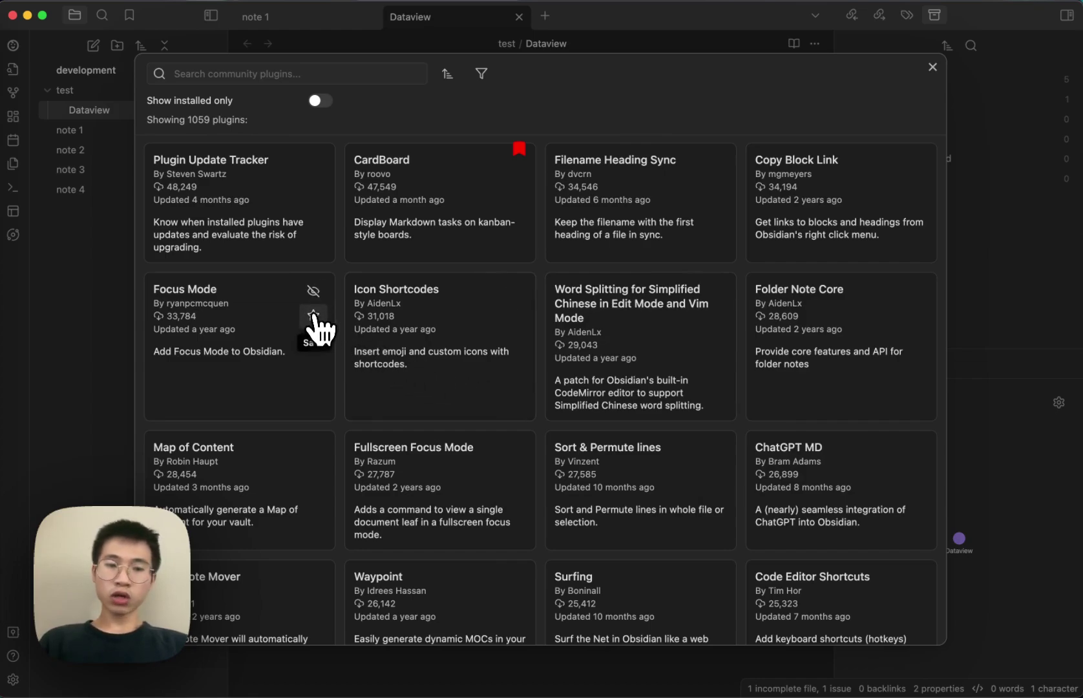
click(313, 291)
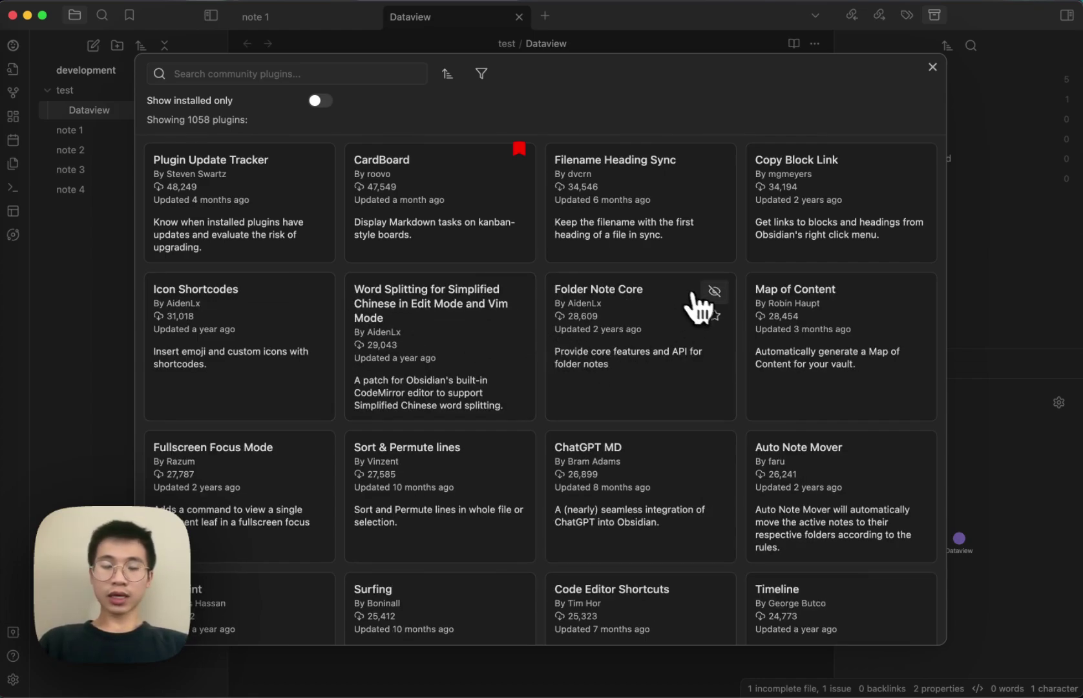
Save ChatGPT MD, Auto Note Mover and Fullscreen Focus Mode.
click(714, 473)
click(915, 473)
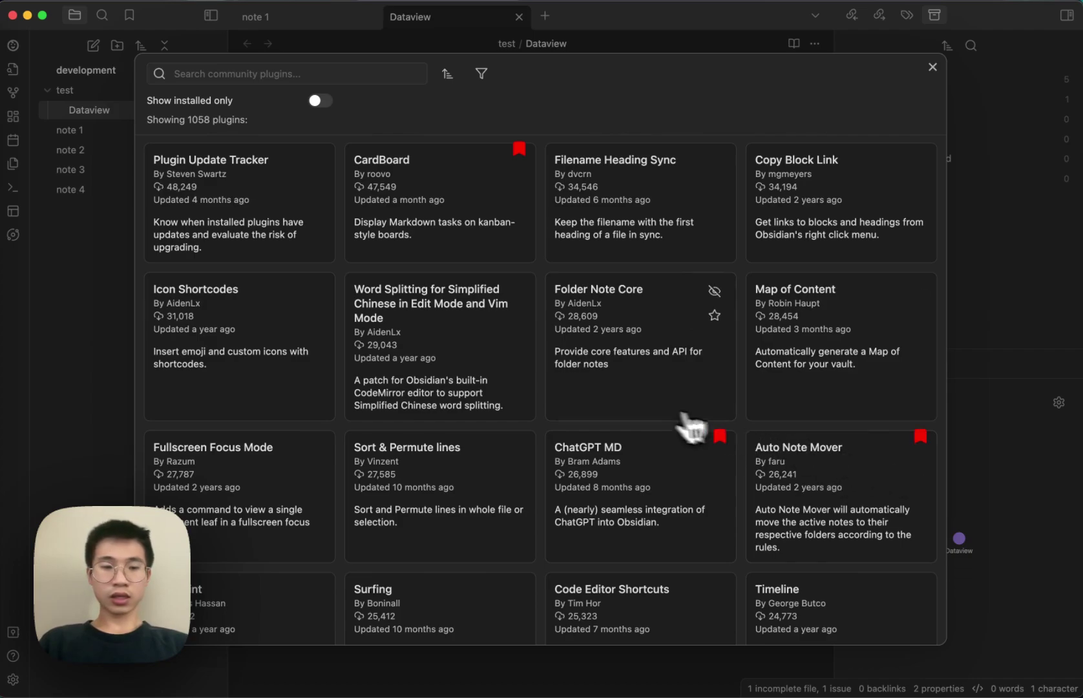
click(317, 474)
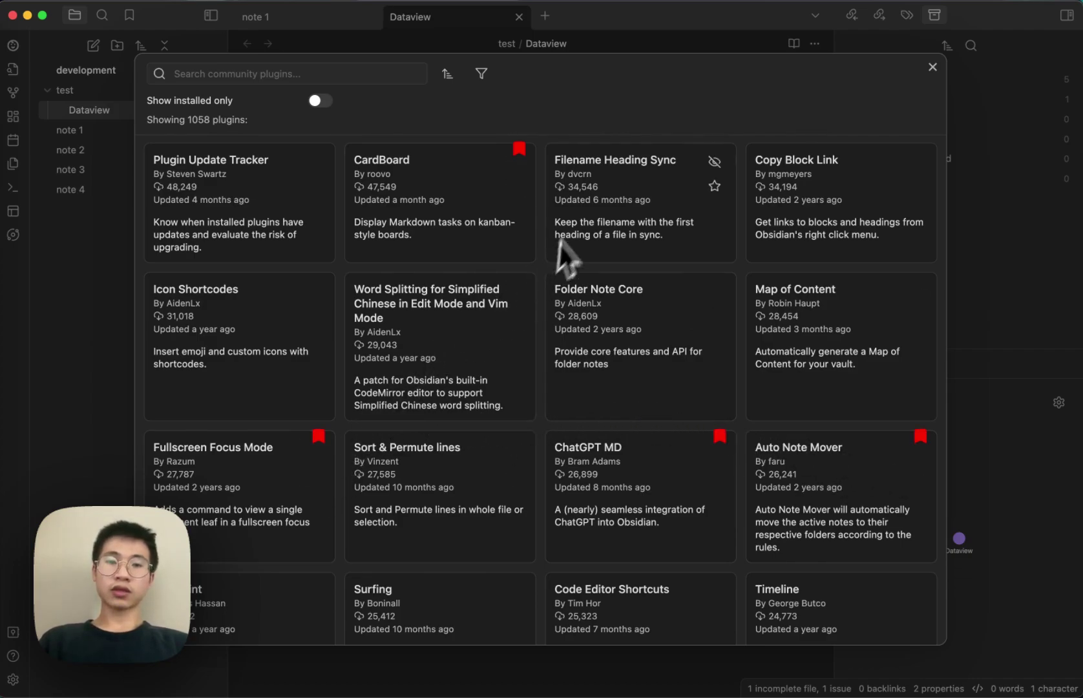
click(482, 73)
Show only saved plugins, search 'outline', and remove Quiet Outline from the saved plugins.
click(722, 222)
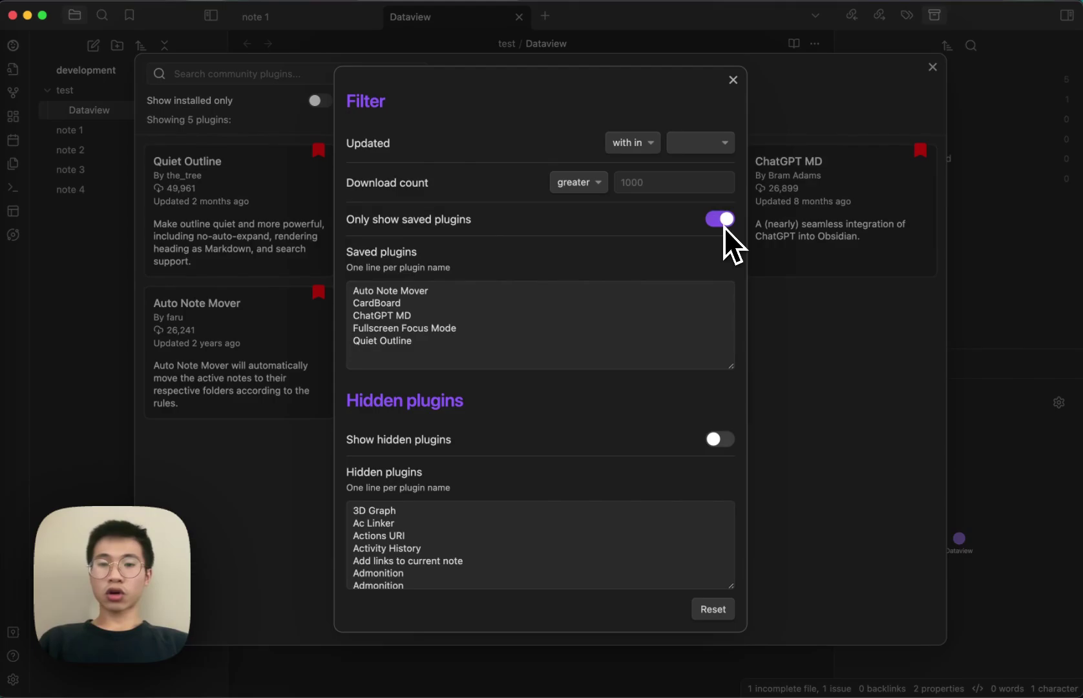
click(728, 86)
click(336, 77)
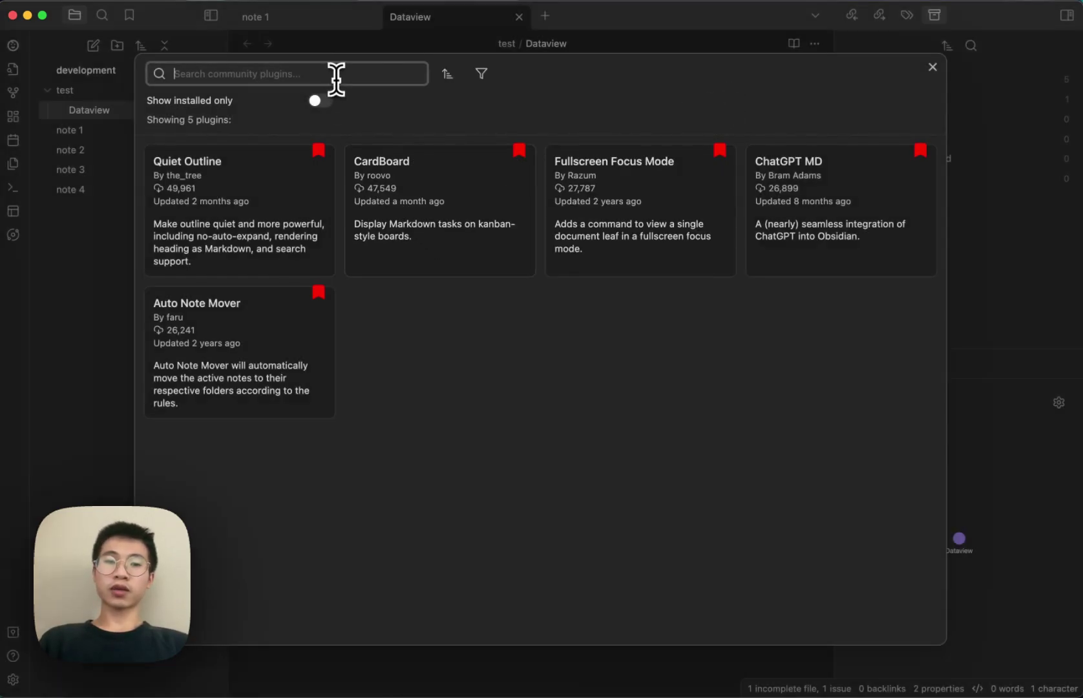
text(outline)
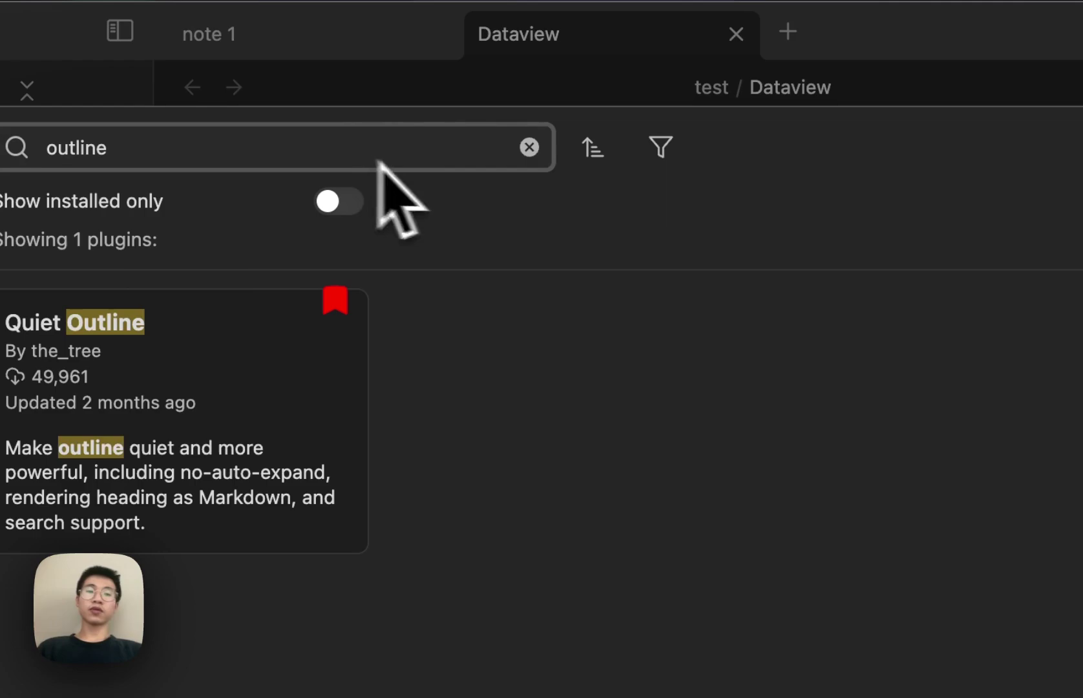
mouse_move(323, 374)
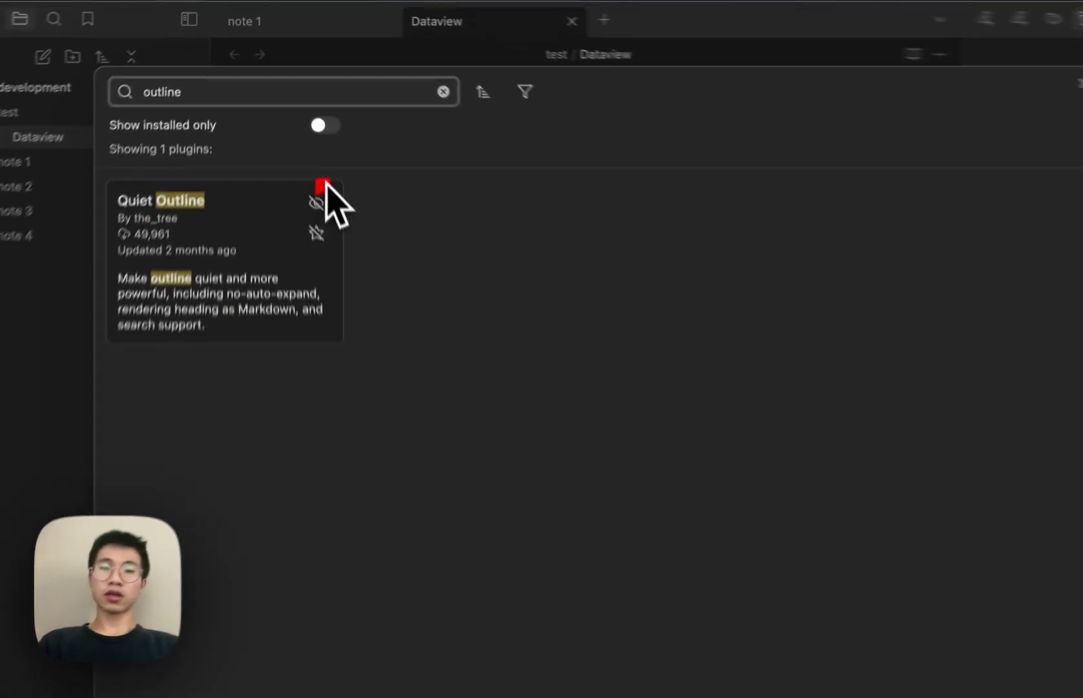
click(324, 326)
Turn off Only show saved plugins and clear the search to list all 1058 plugins.
click(481, 73)
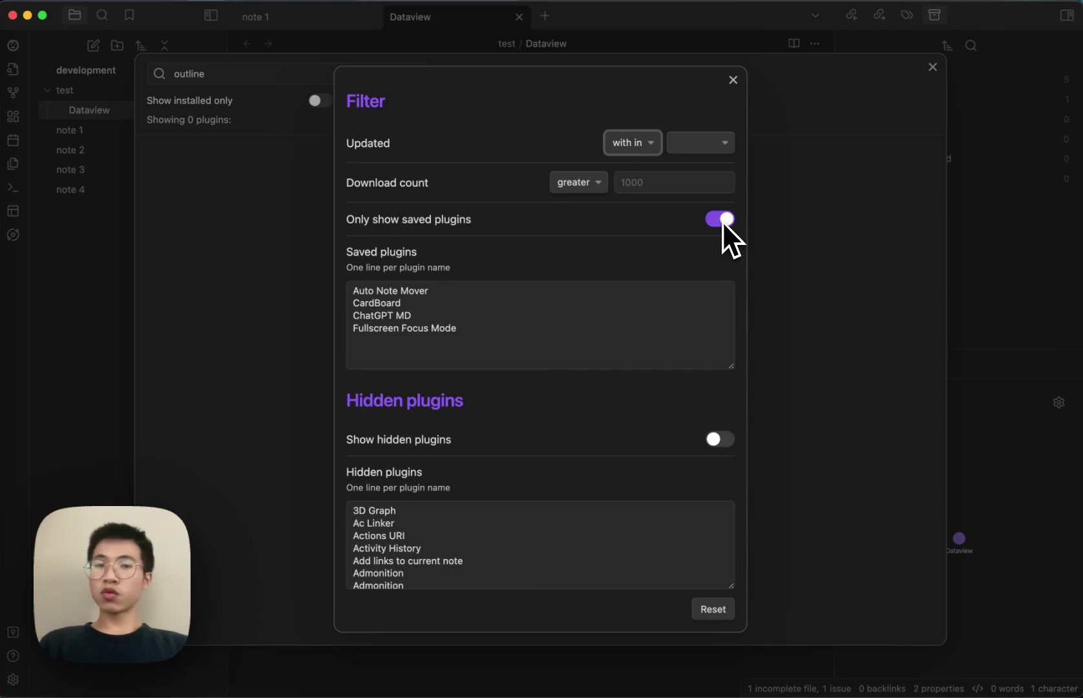
click(721, 220)
click(734, 78)
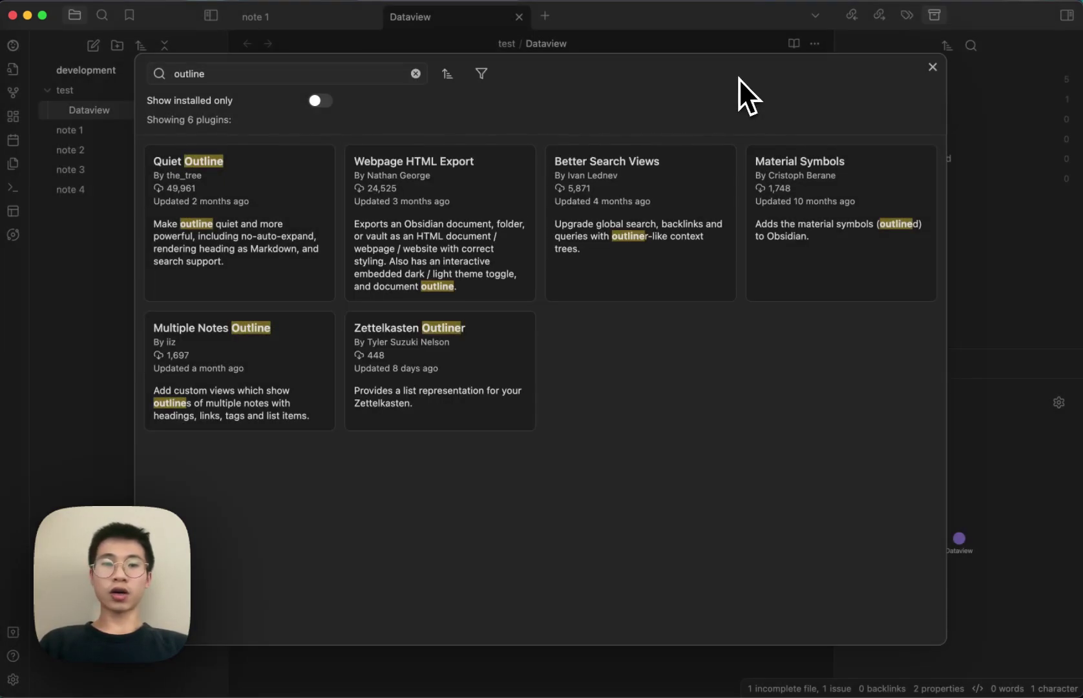
click(486, 80)
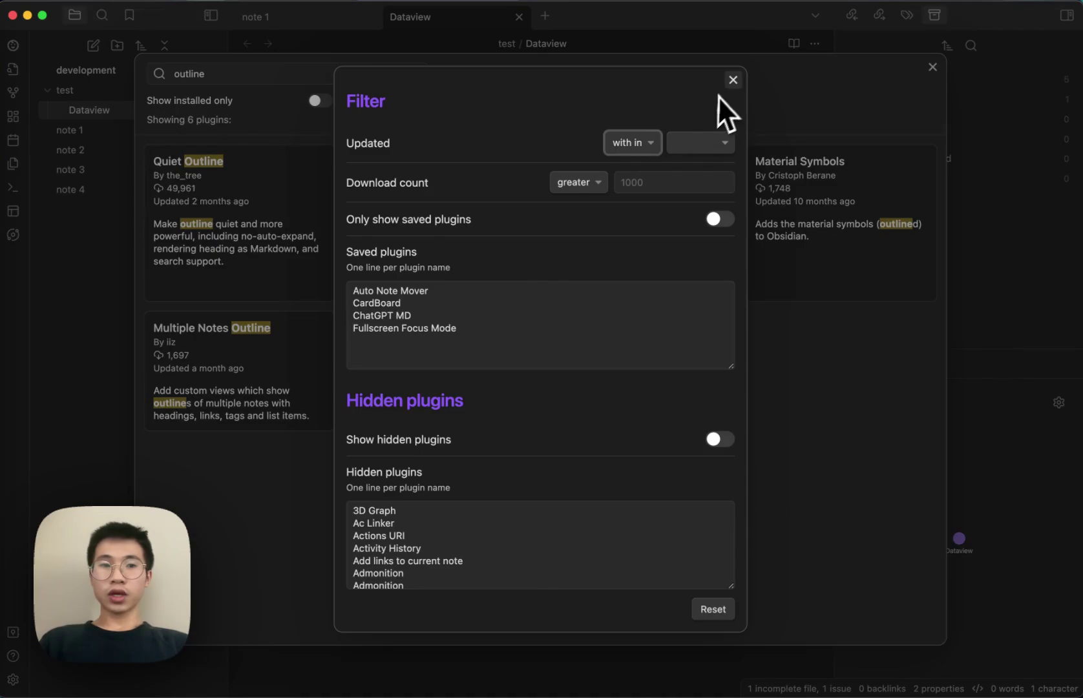
click(733, 78)
click(416, 73)
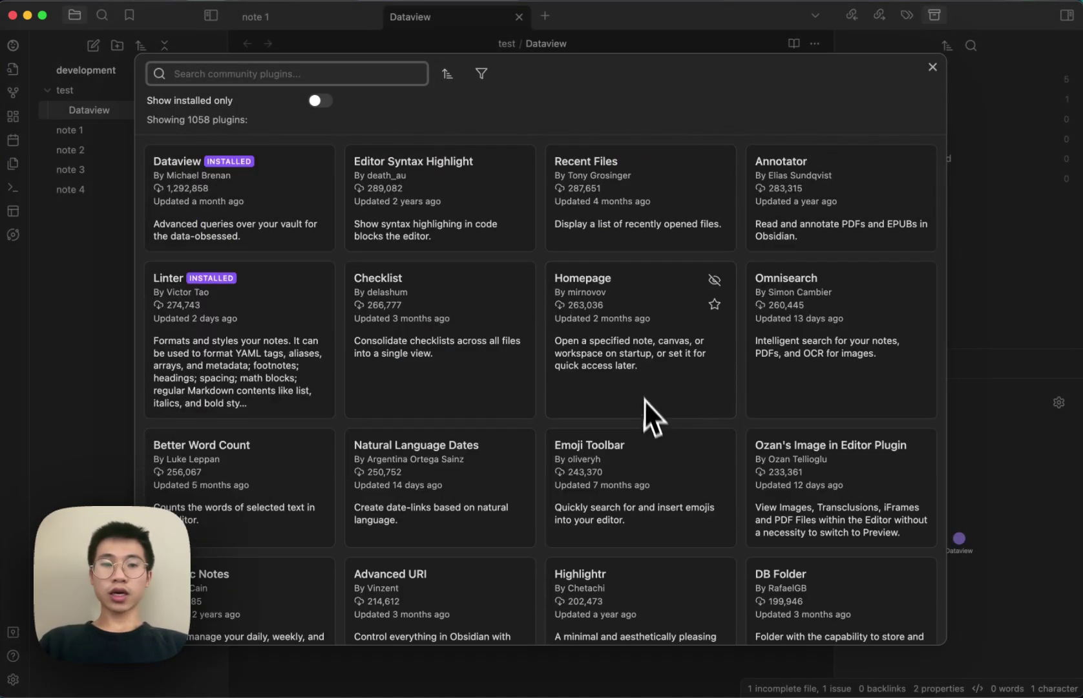
scroll(646, 413, down, 5)
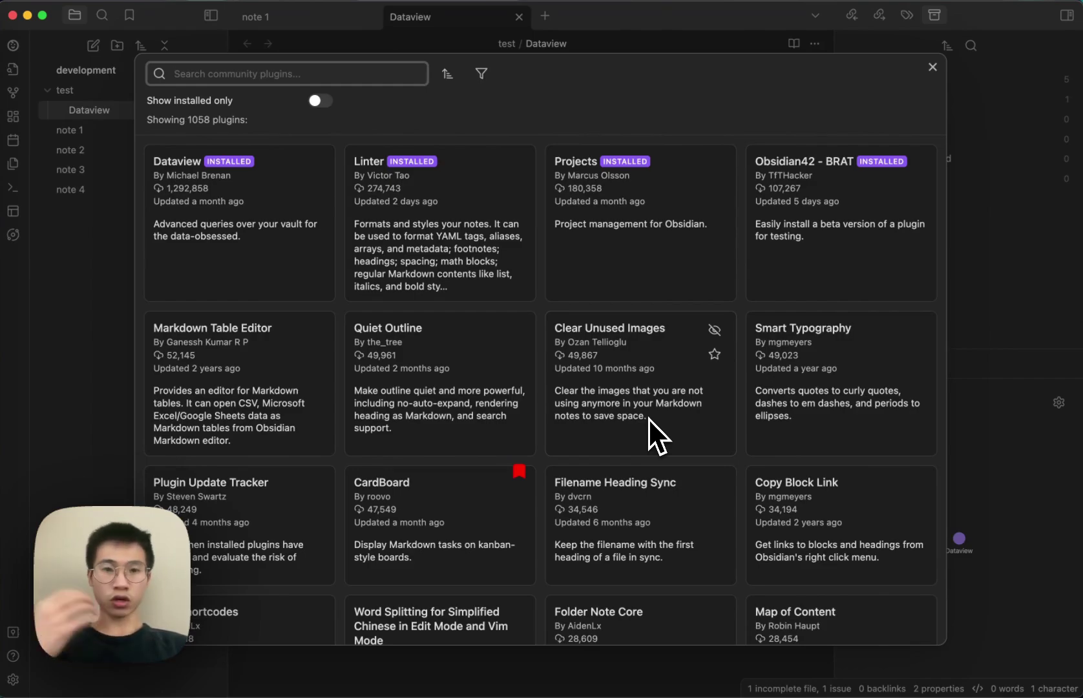
Close the plugin browser and open Settings through the command palette.
click(935, 68)
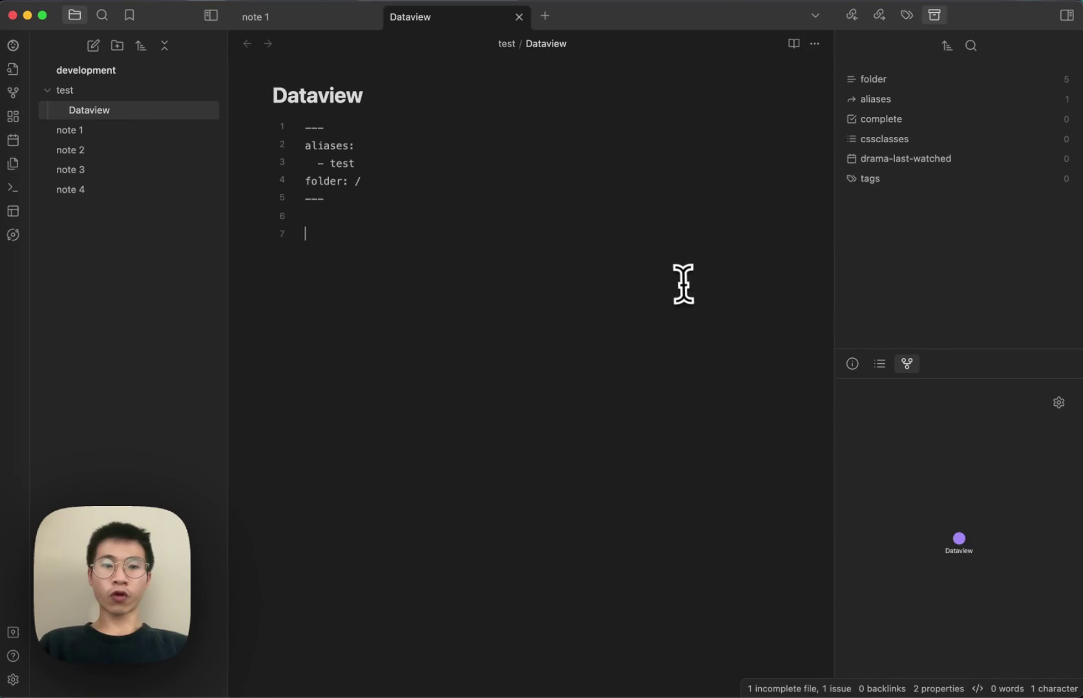
key(super+p)
text(settin)
key(Return)
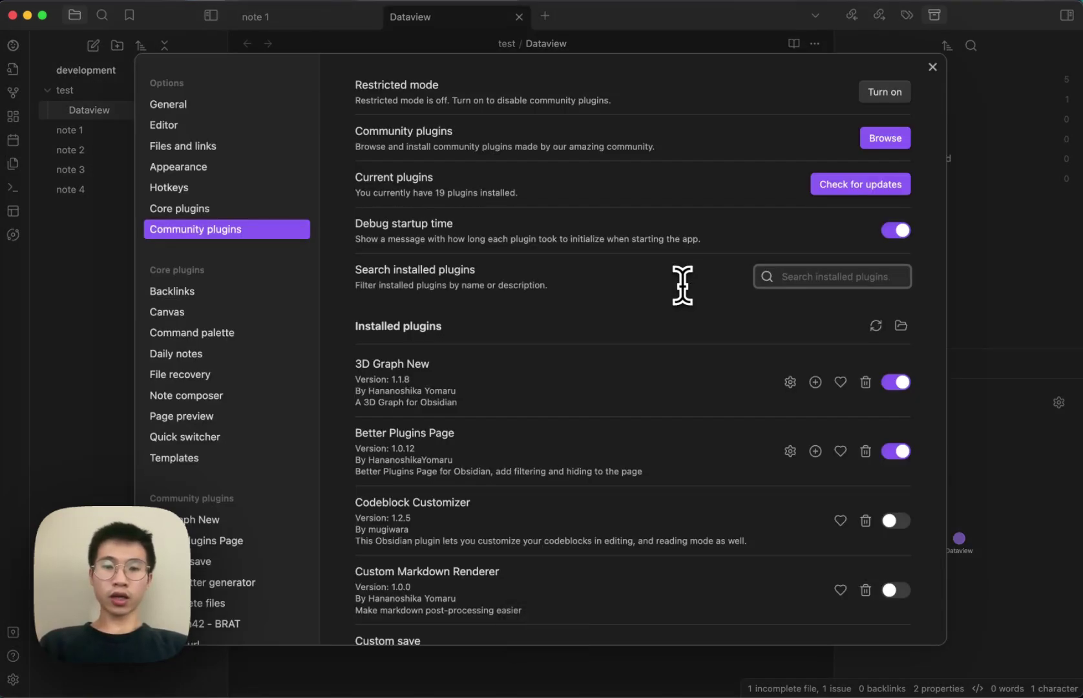
Uninstall Codeblock Customizer from the installed community plugins, leaving 18.
scroll(722, 428, down, 5)
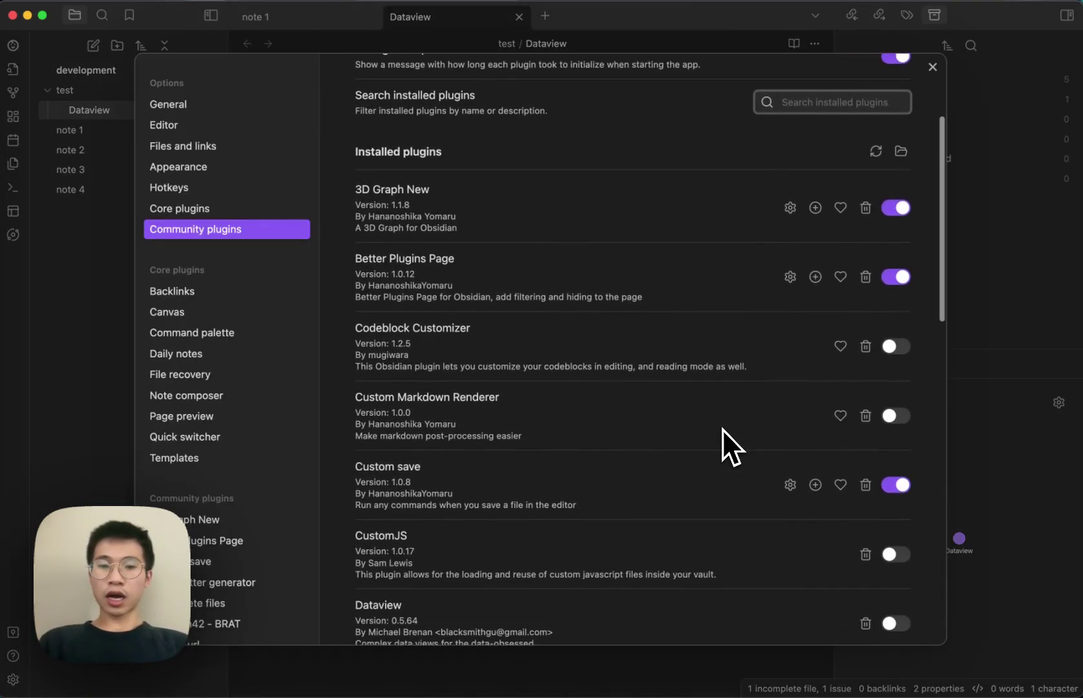
scroll(863, 491, down, 15)
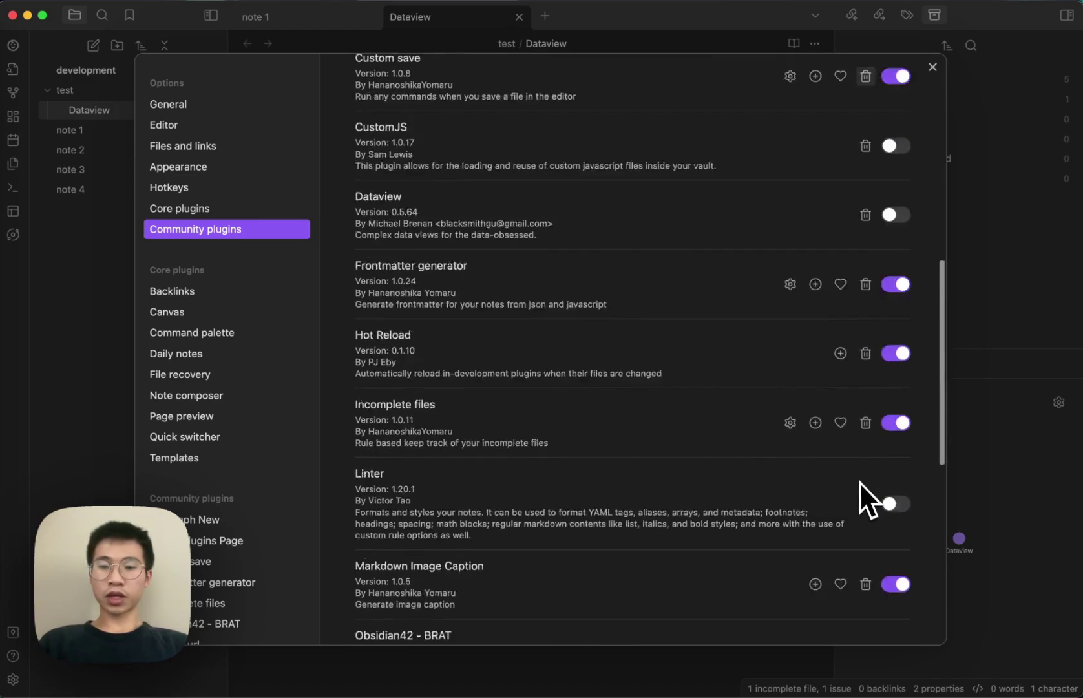
scroll(863, 517, up, 20)
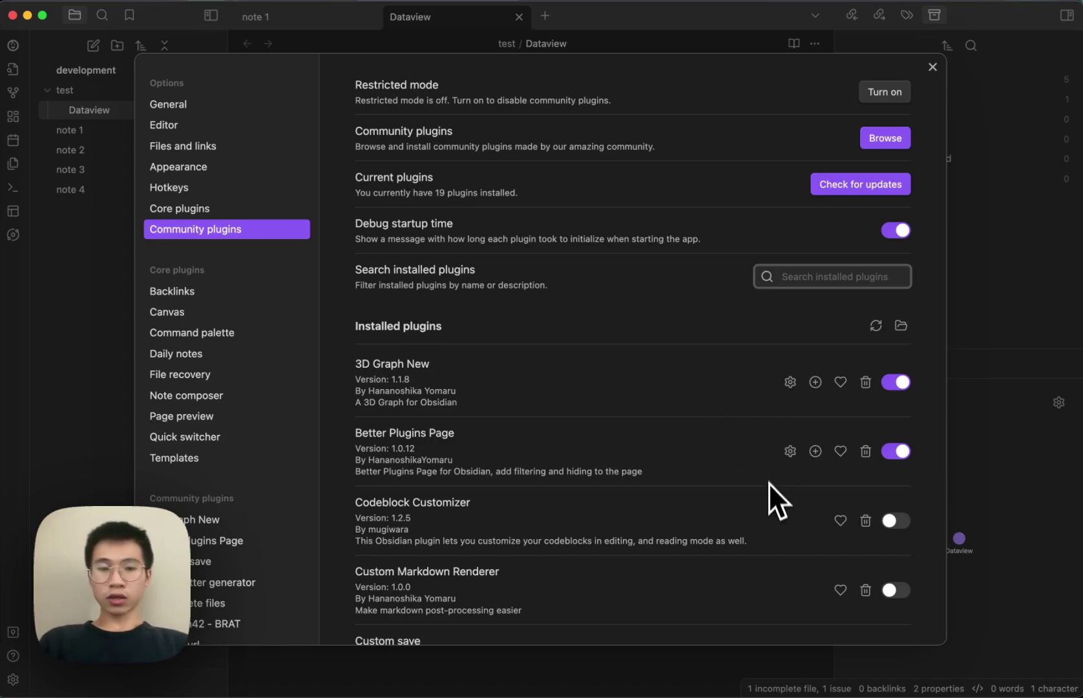
scroll(769, 492, down, 2)
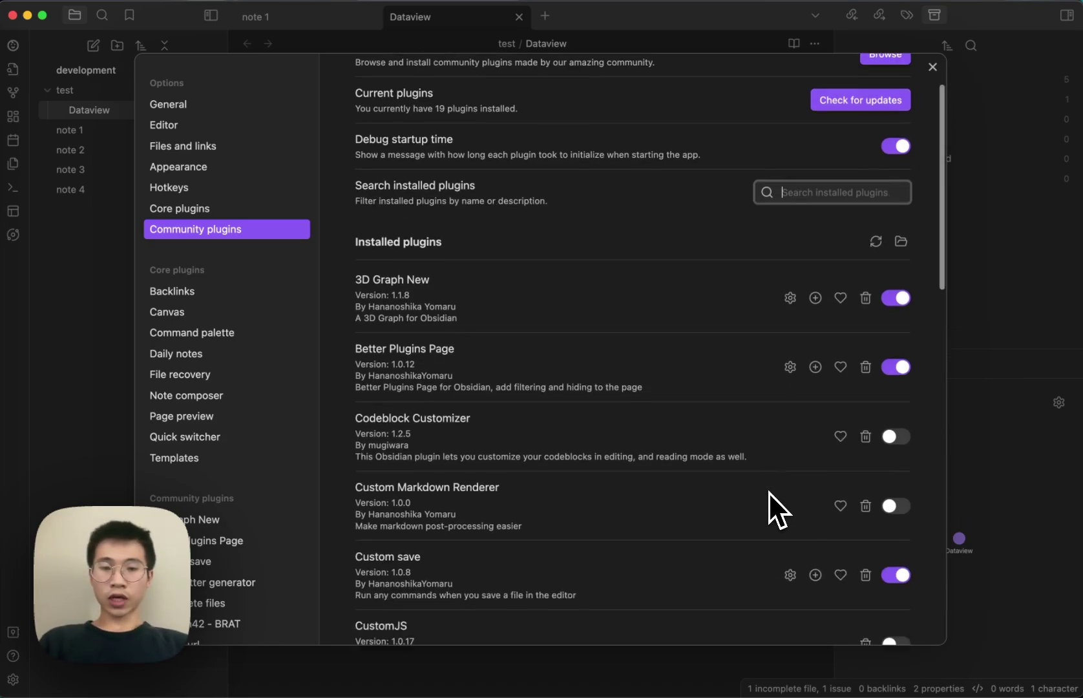
click(859, 446)
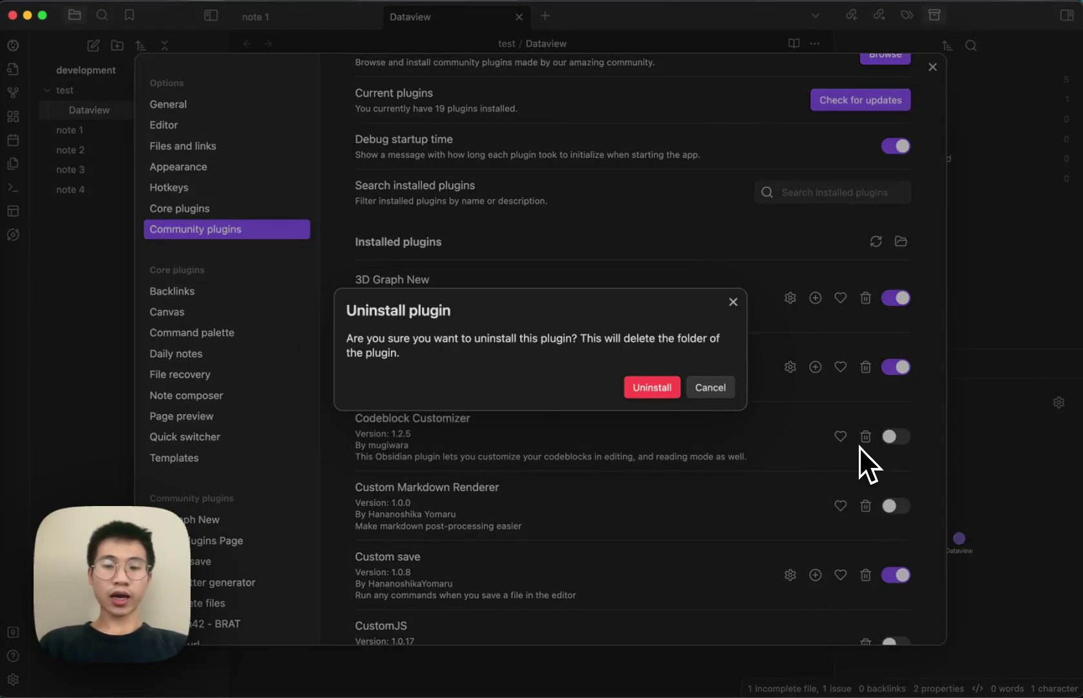
click(656, 385)
scroll(891, 113, up, 3)
Search the browser for 'code', save Codeblock Customizer, and confirm it under Saved plugins.
click(882, 111)
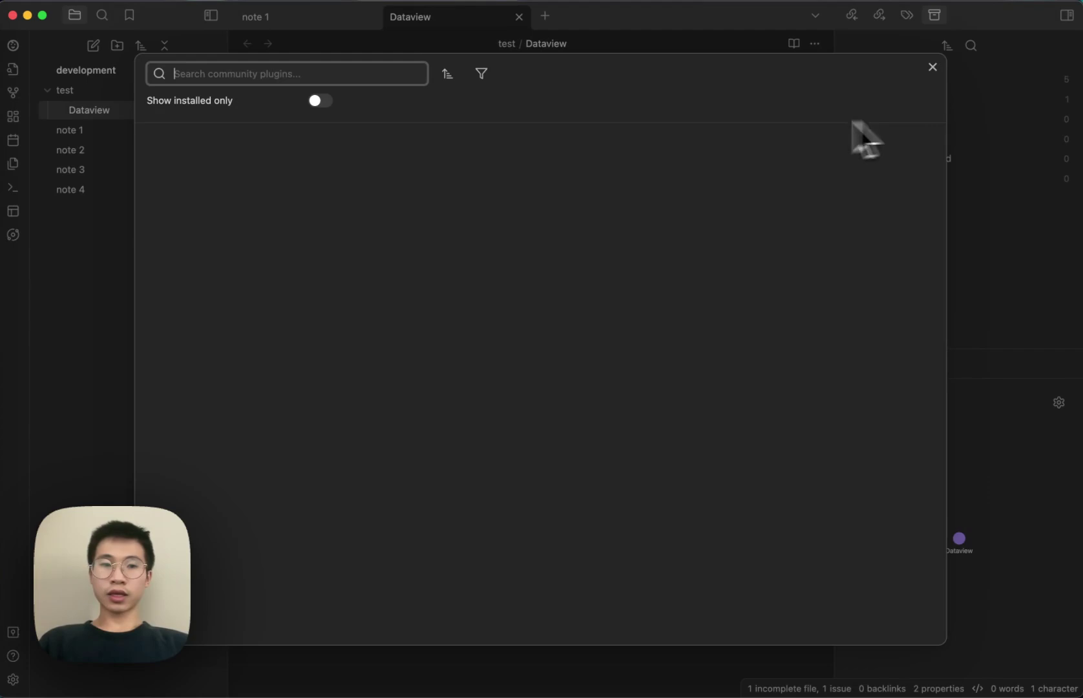
text(codebloc)
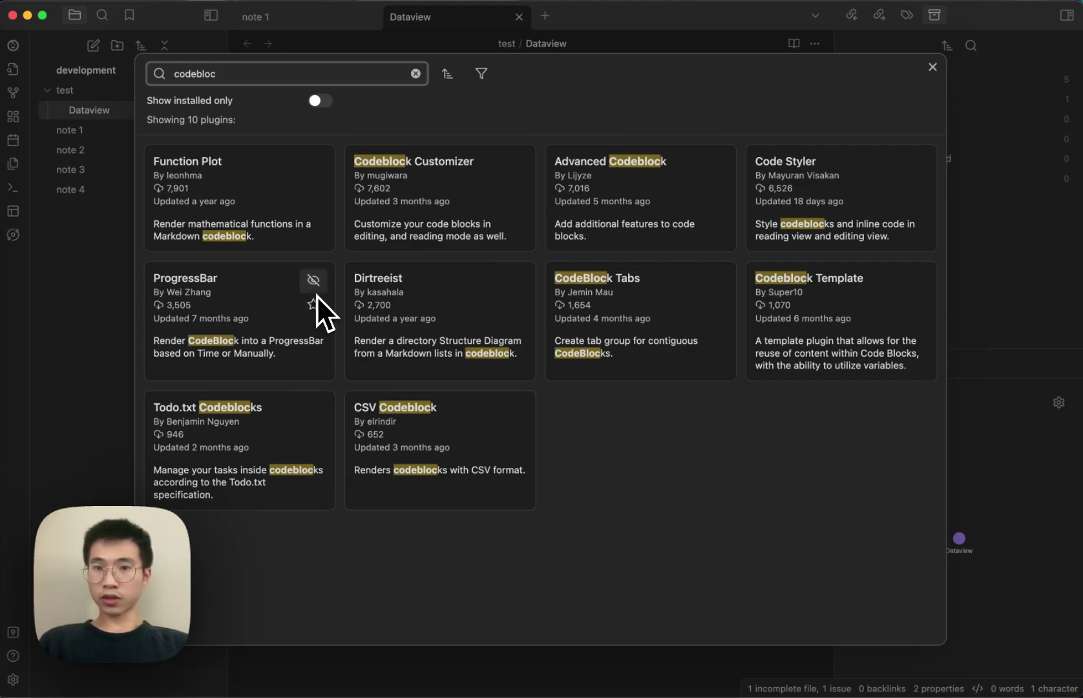
key(super+BackSpace)
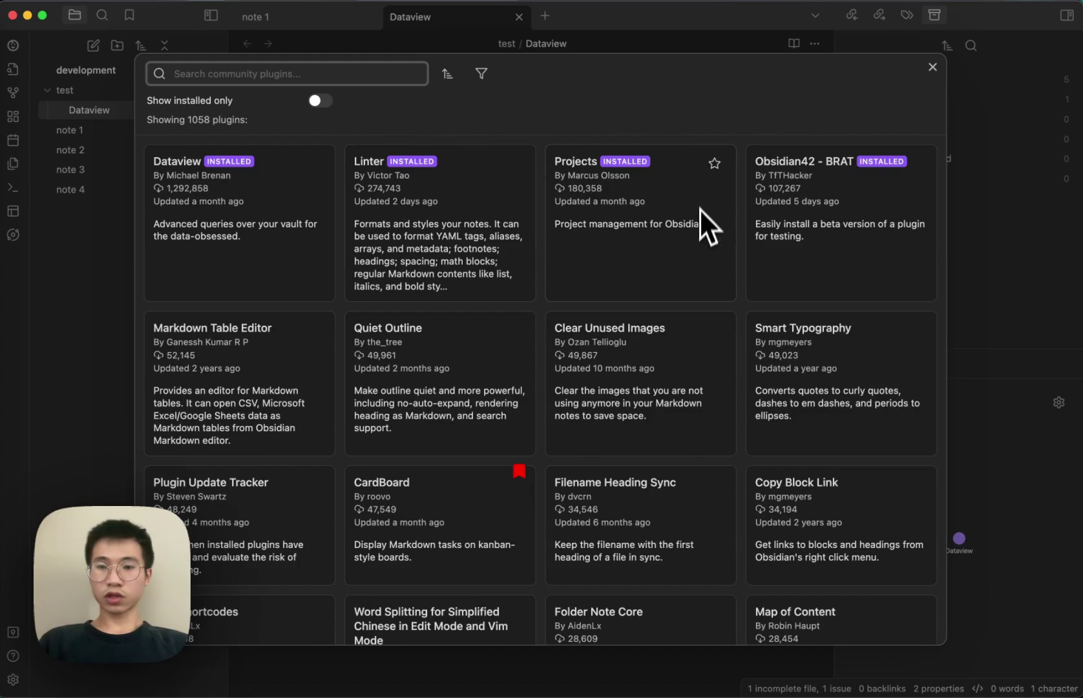
text(code)
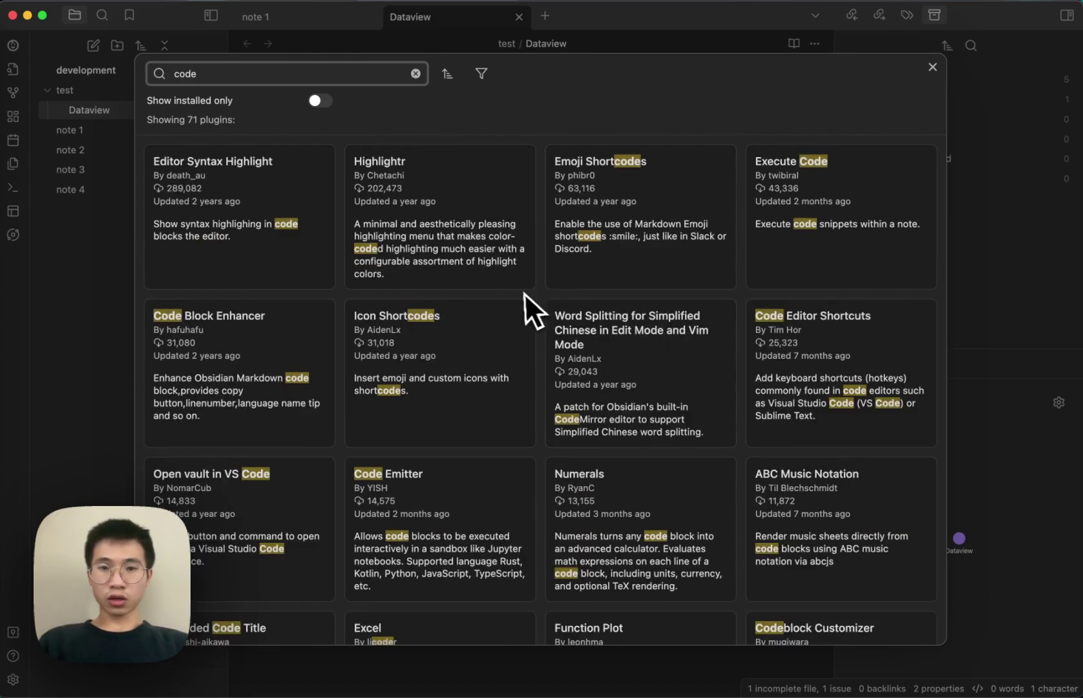
scroll(519, 292, down, 3)
scroll(519, 292, down, 1)
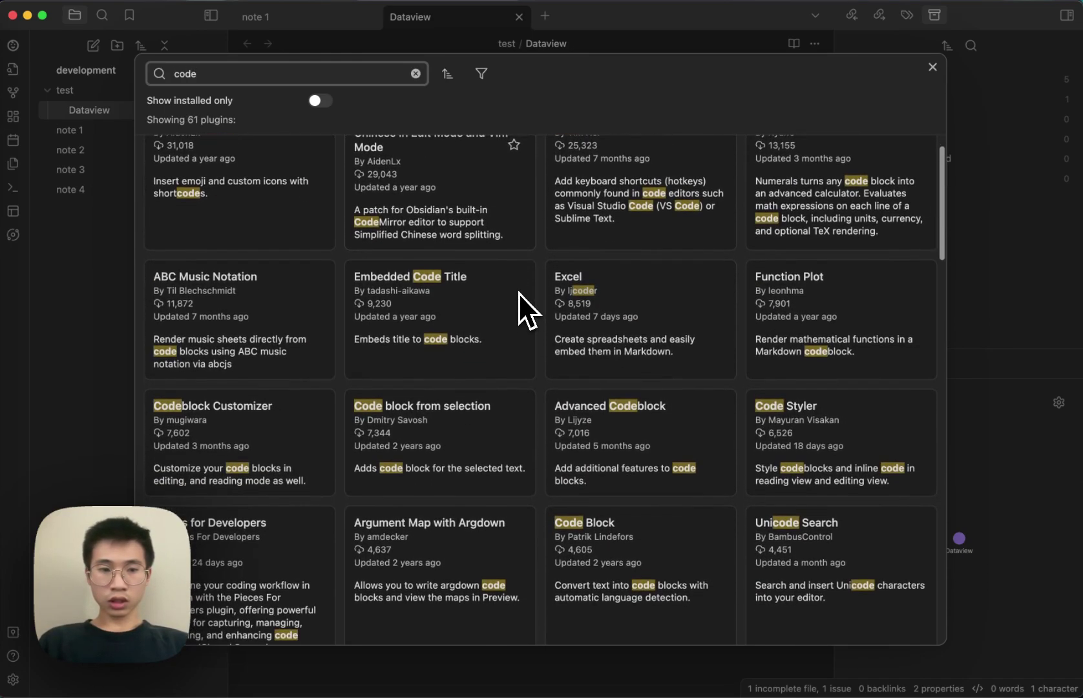
click(313, 432)
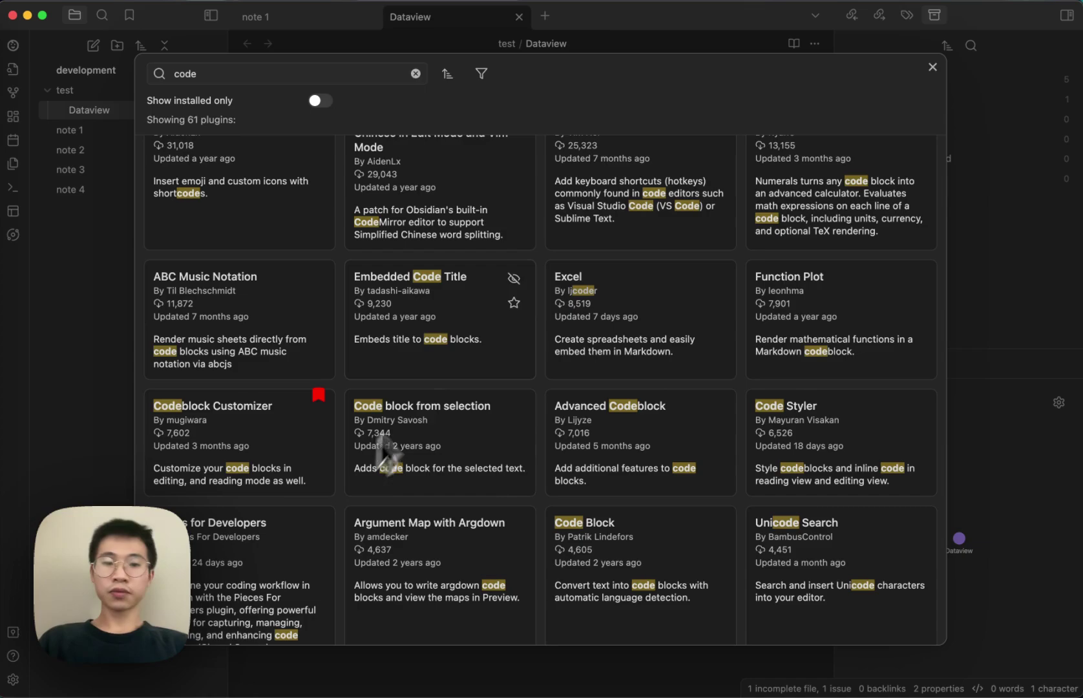
click(482, 73)
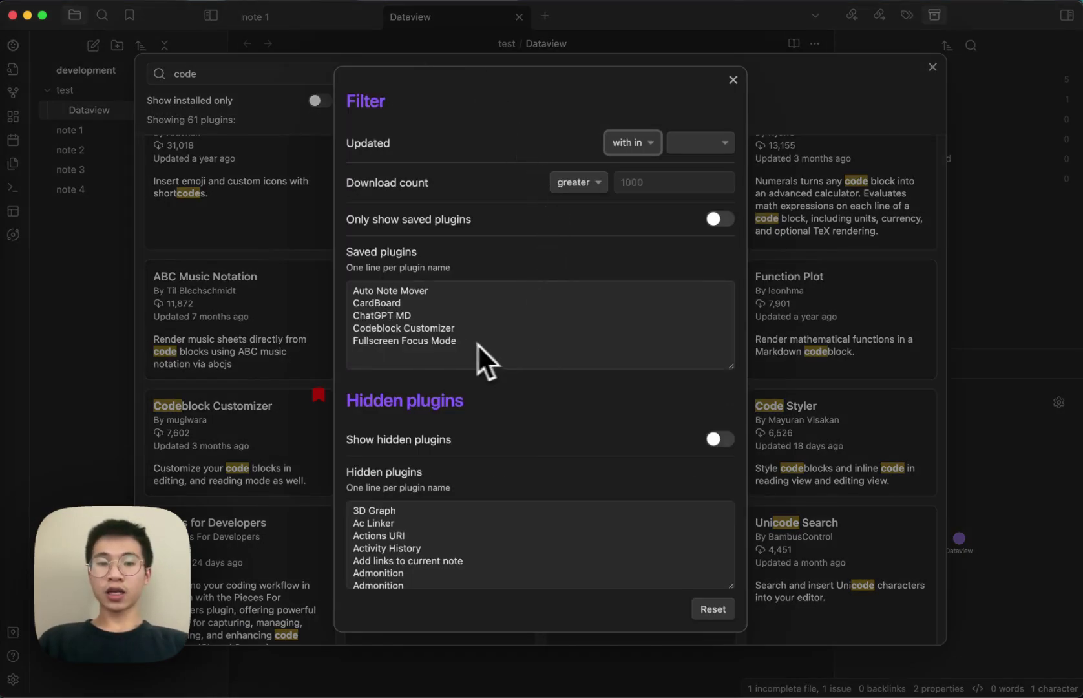
click(732, 80)
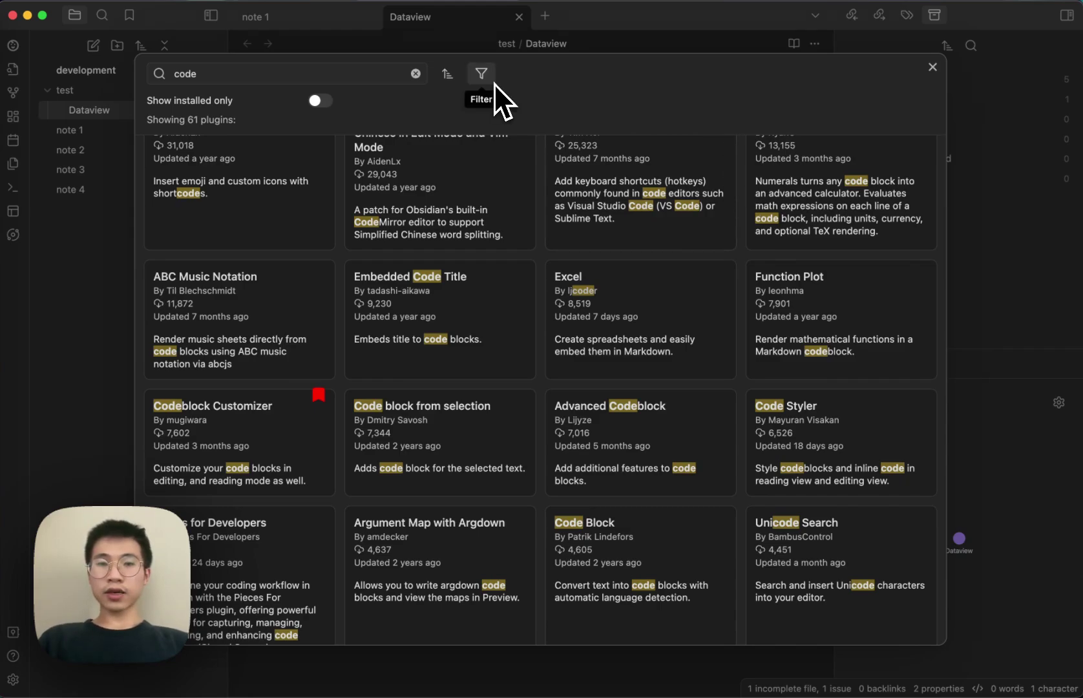
Close the community plugin browser and the settings window.
click(933, 67)
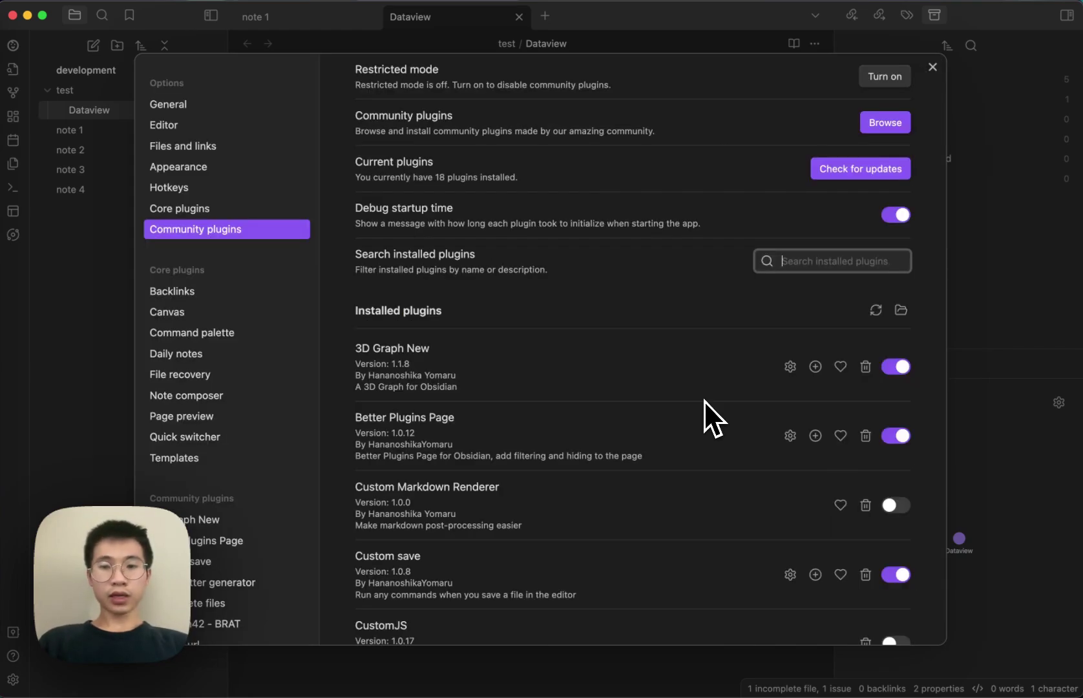
scroll(678, 448, down, 3)
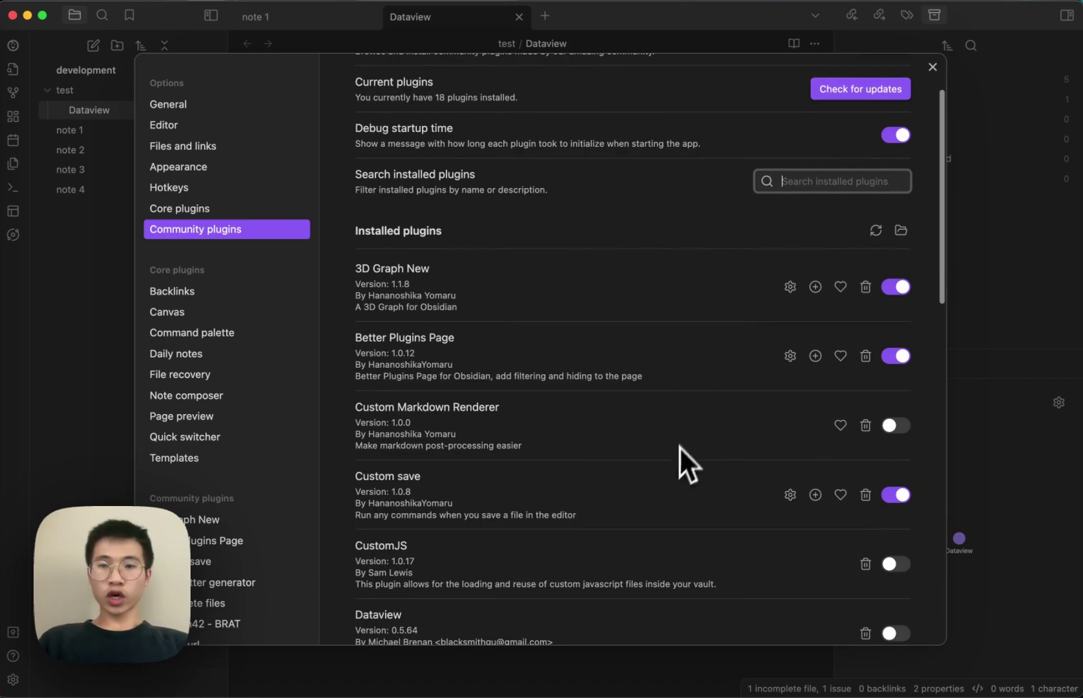
scroll(736, 345, up, 1)
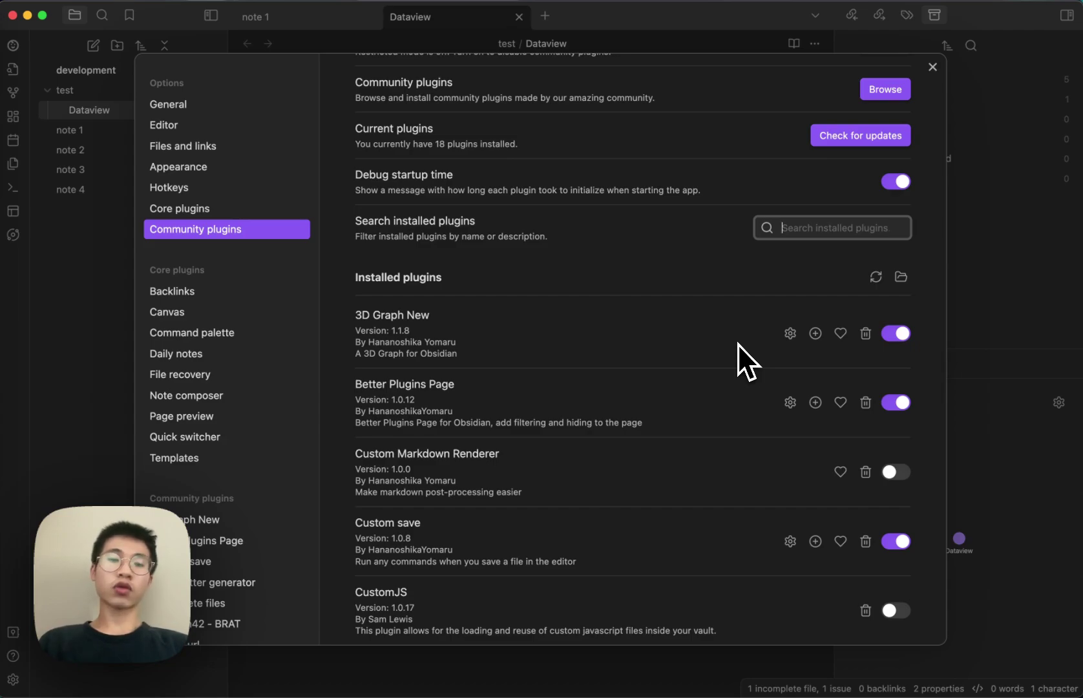
scroll(643, 410, down, 1)
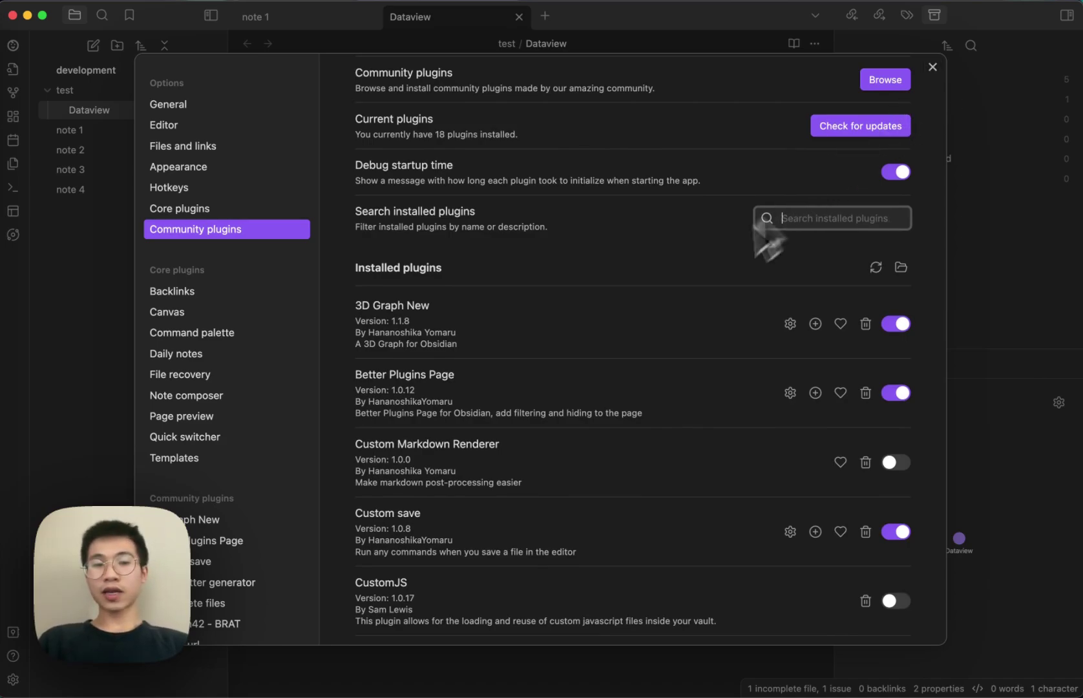
key(Escape)
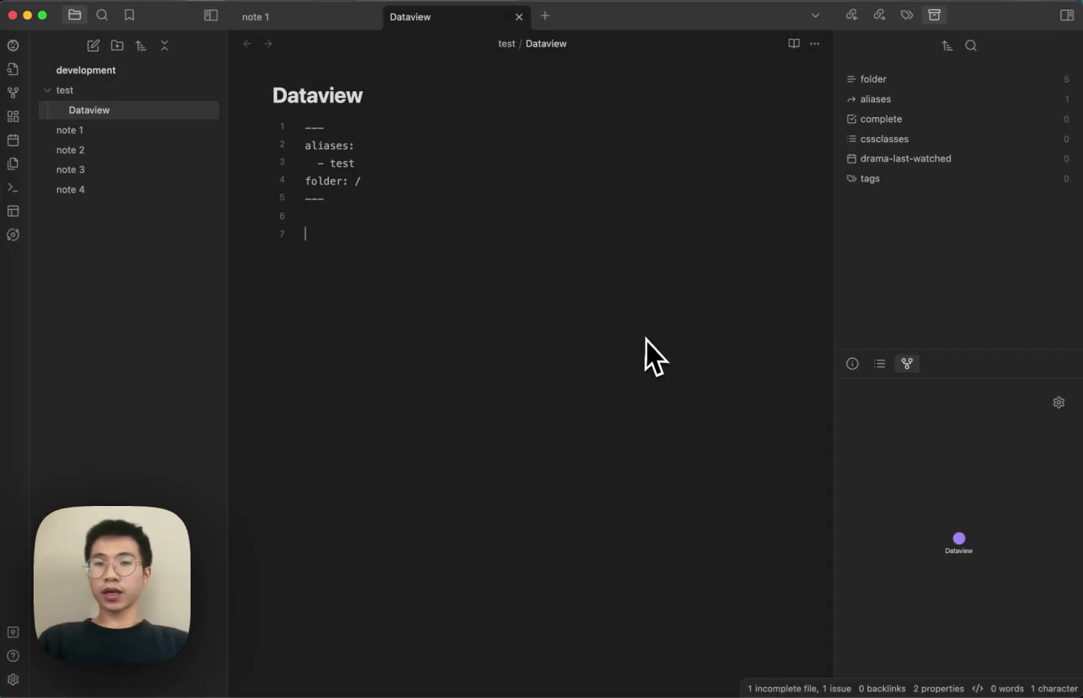
Reopen Settings and enable Better Plugins Page's plugin note feature.
key(super+p)
text(settin)
key(Return)
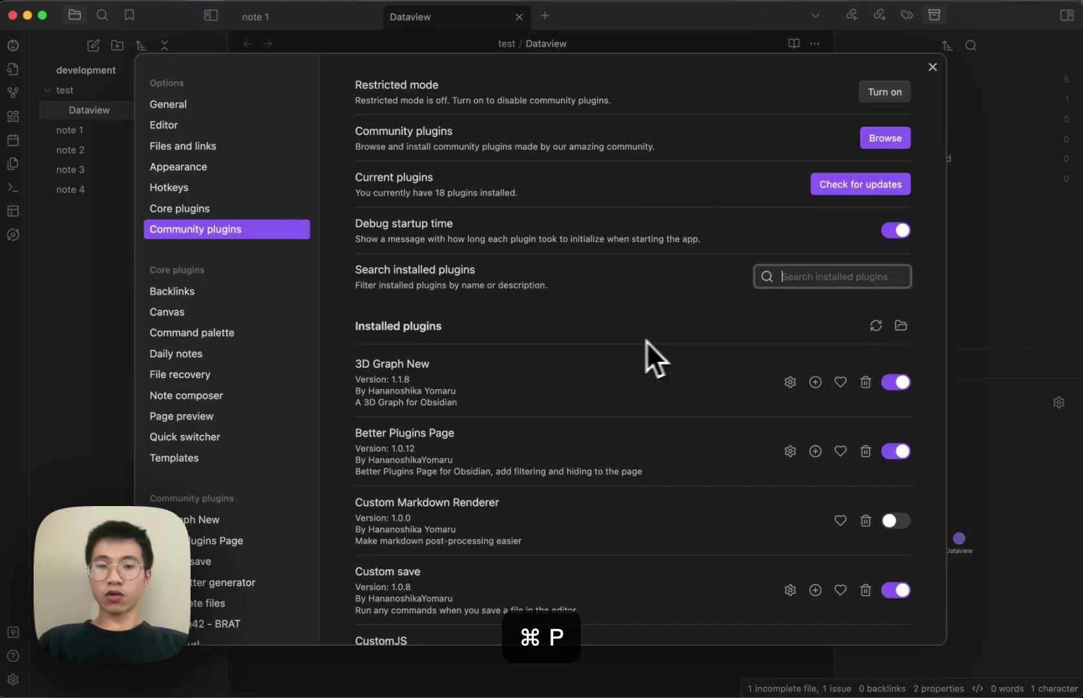
click(226, 541)
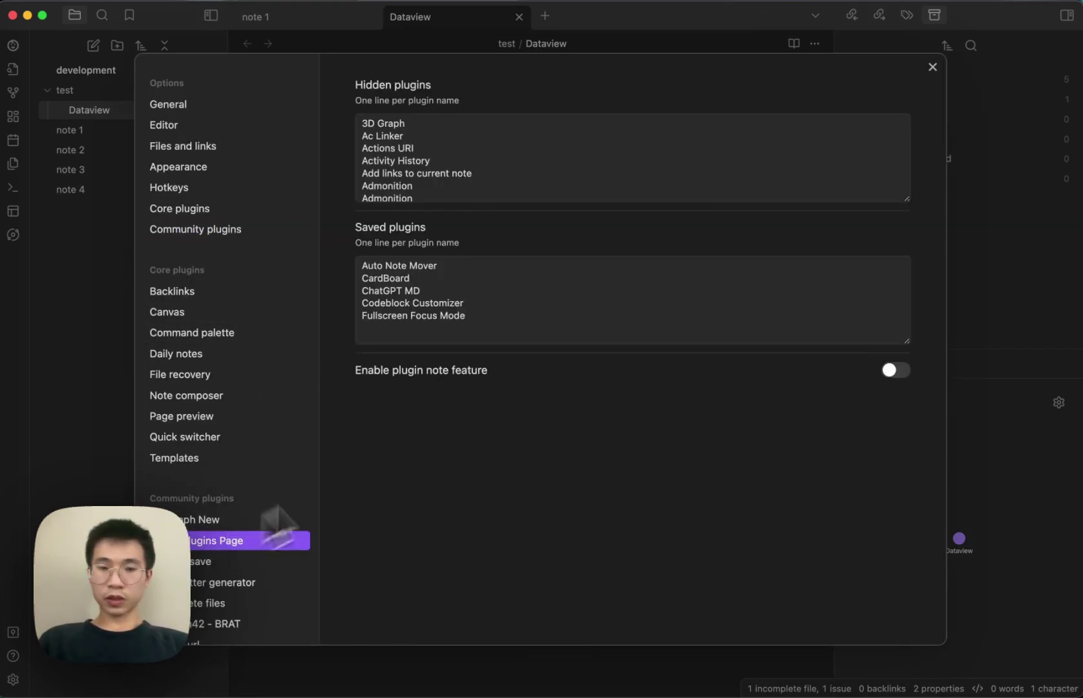
click(894, 371)
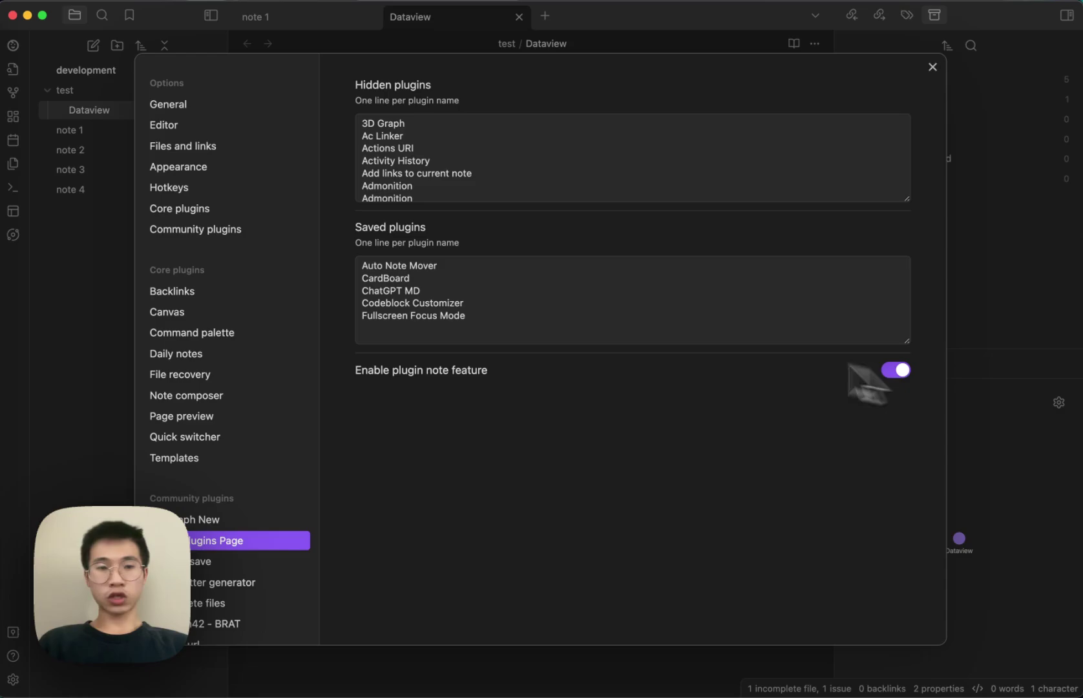
click(255, 231)
Open Dataview's plugin details and its linked note test/Dataview.md.
click(880, 144)
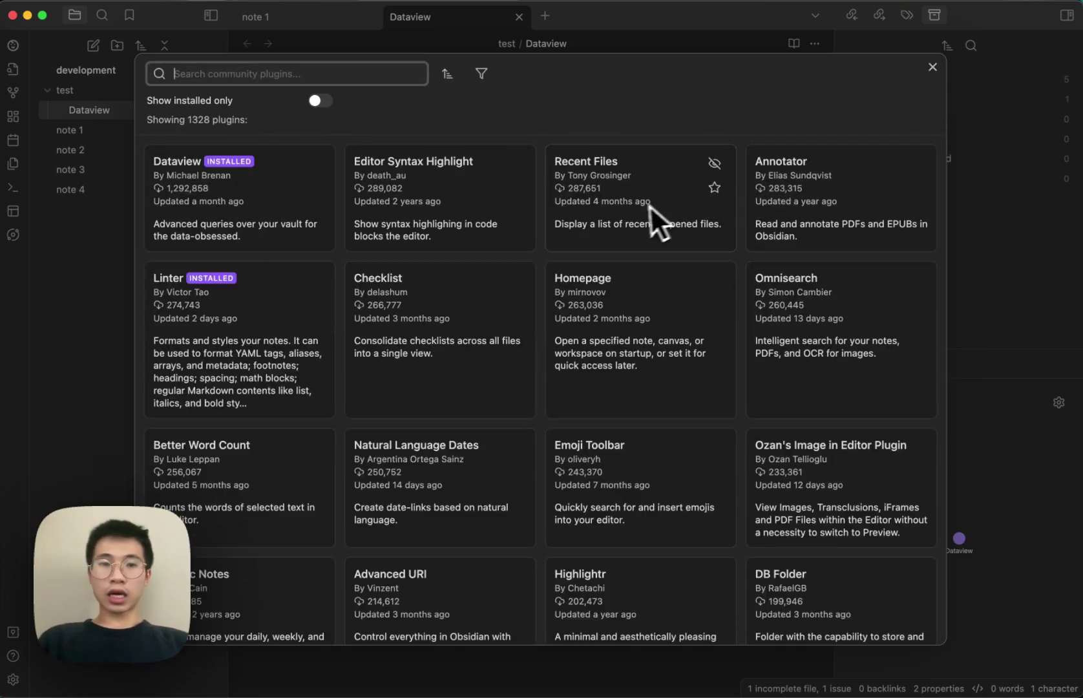
click(301, 220)
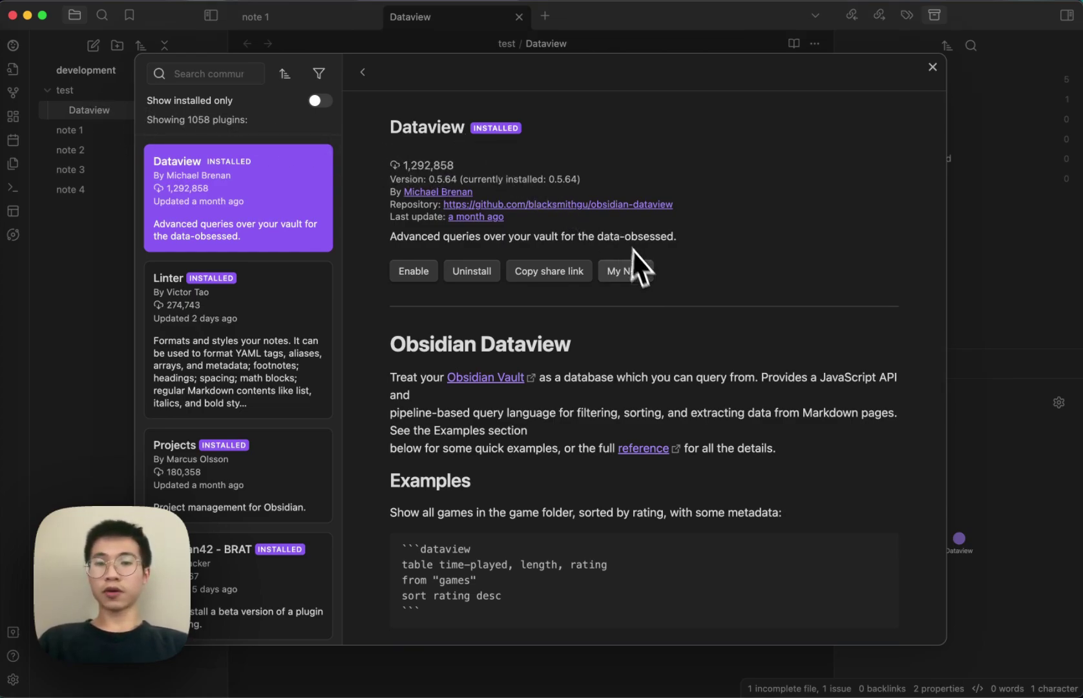
click(639, 271)
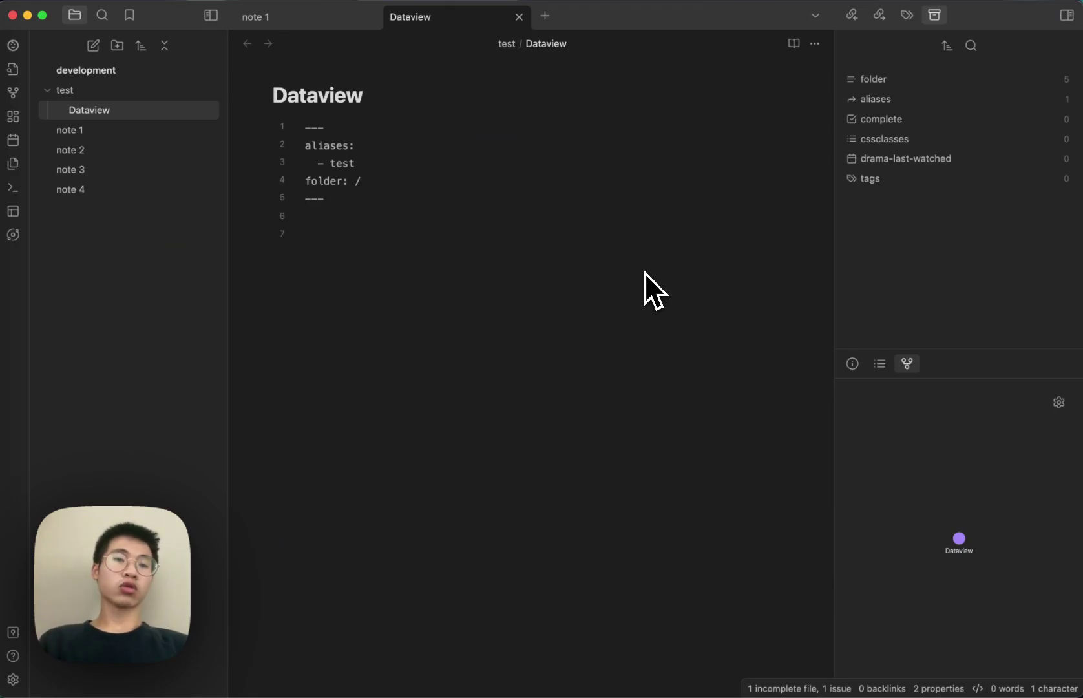
Reopen the community plugin catalogue and show the Linter plugin's details.
key(super+p)
text(sett)
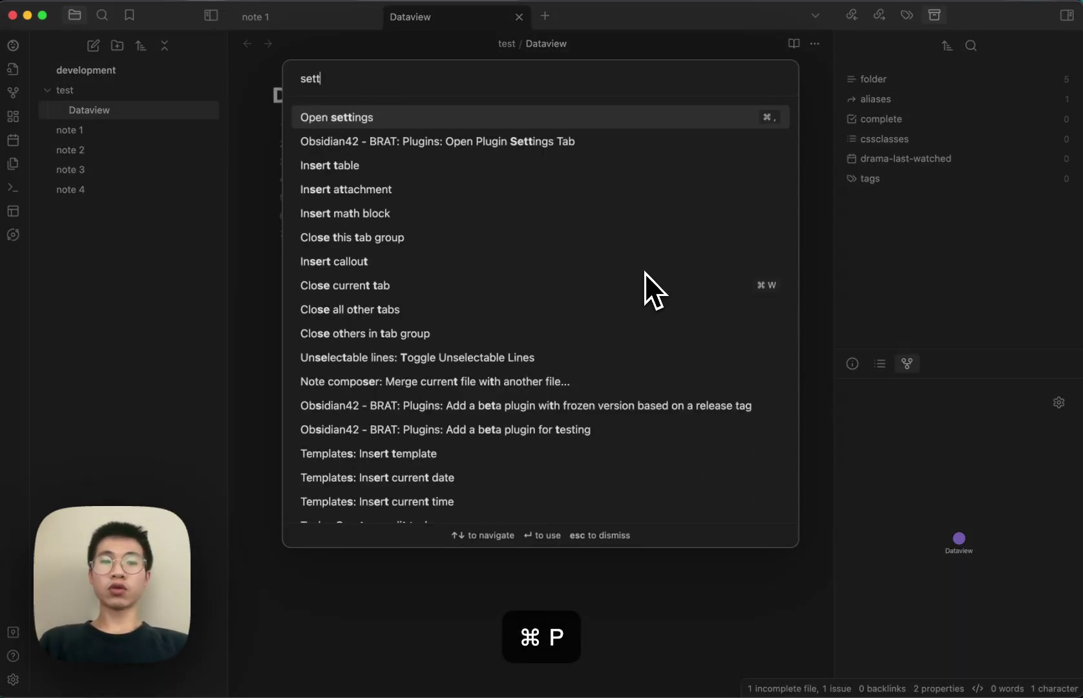
key(Return)
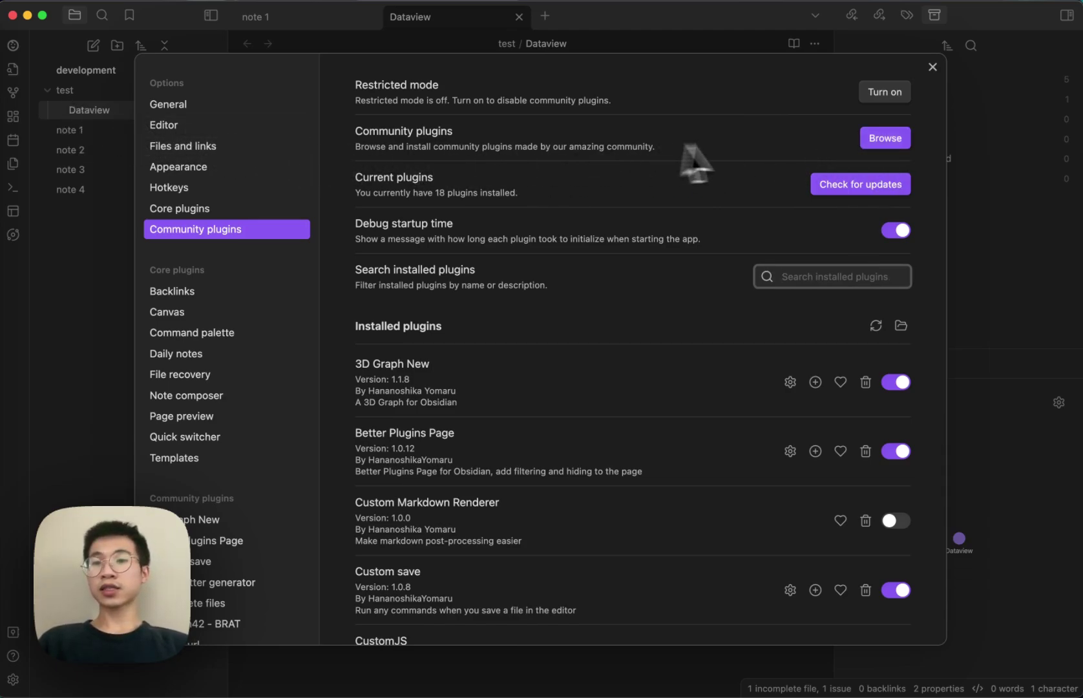
click(879, 139)
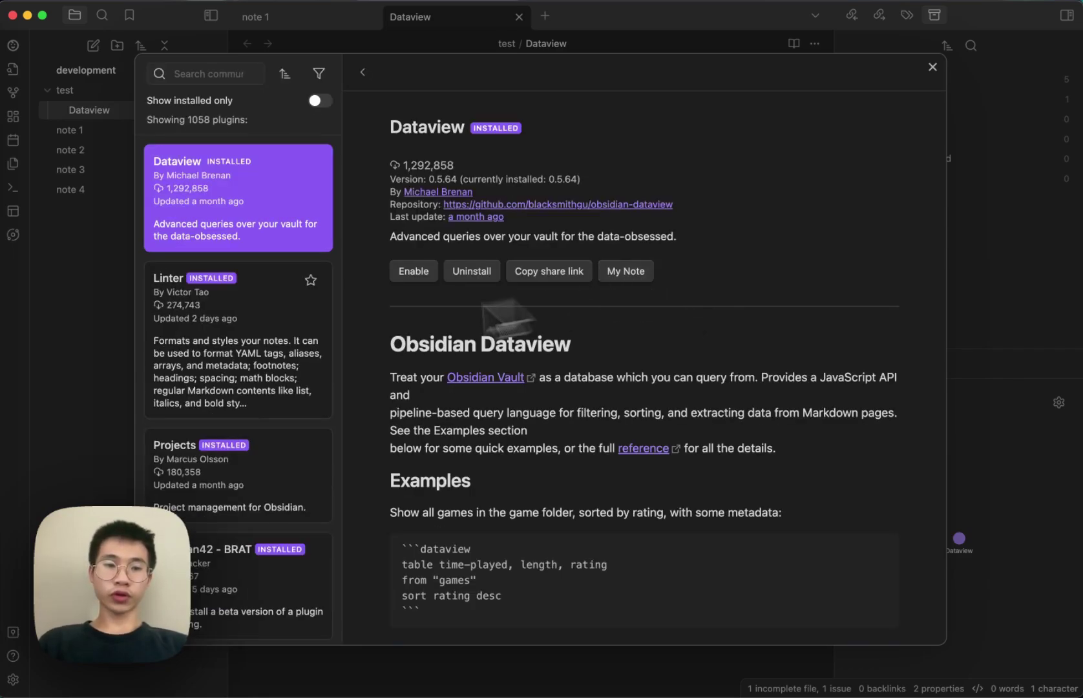
click(242, 362)
click(277, 220)
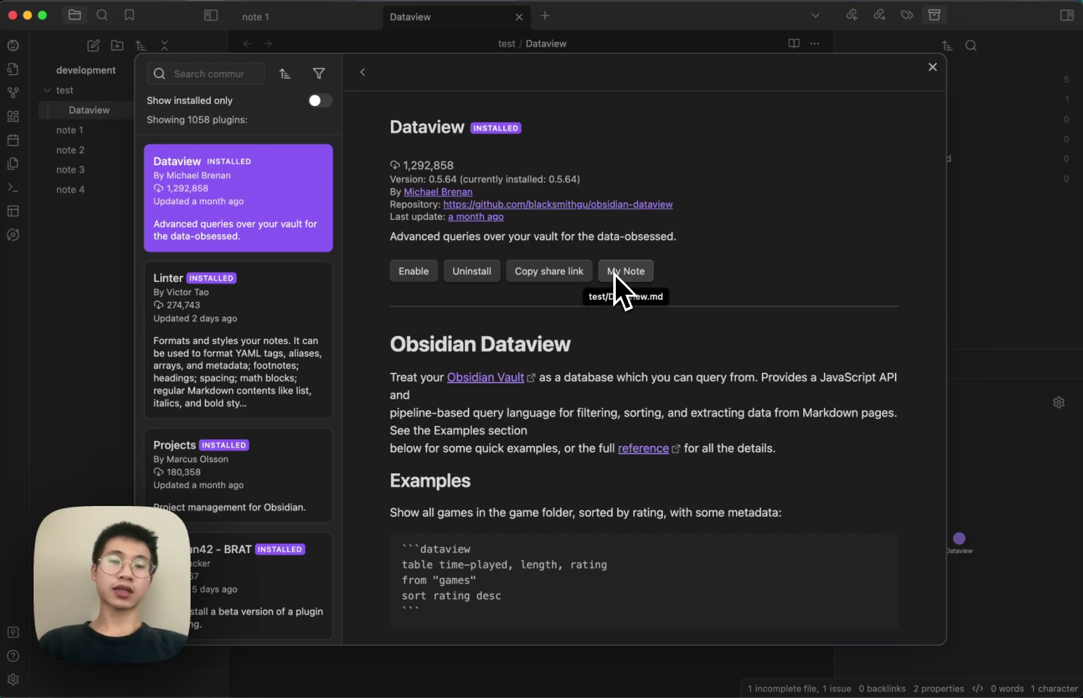
click(227, 352)
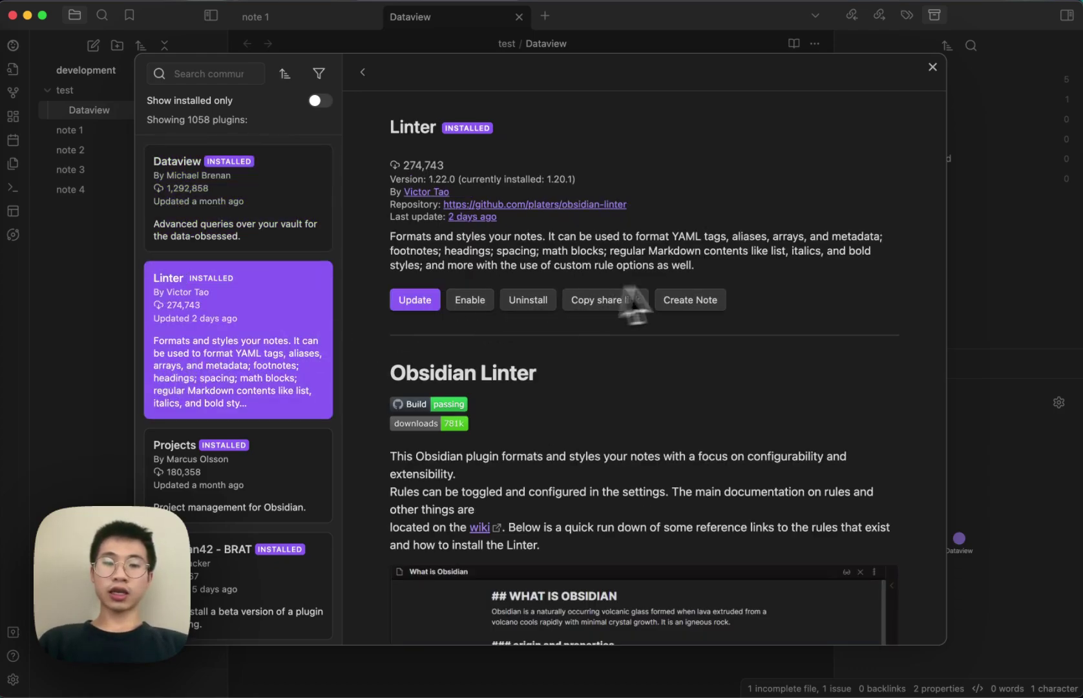
Create a plugin note for Linter.
click(706, 300)
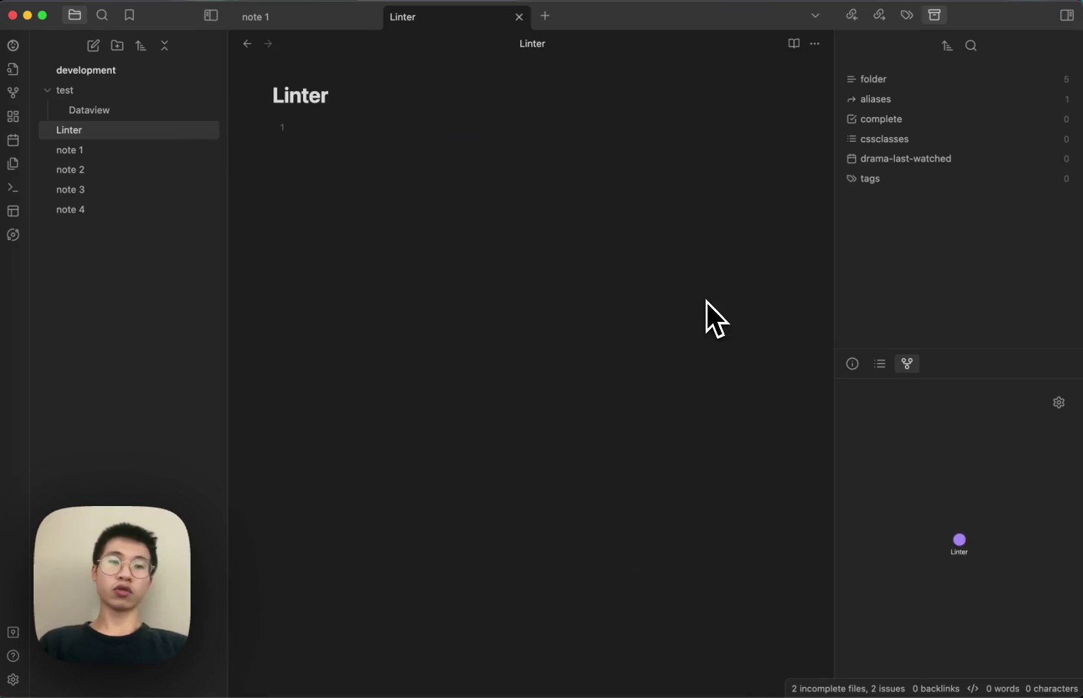
key(super+m)
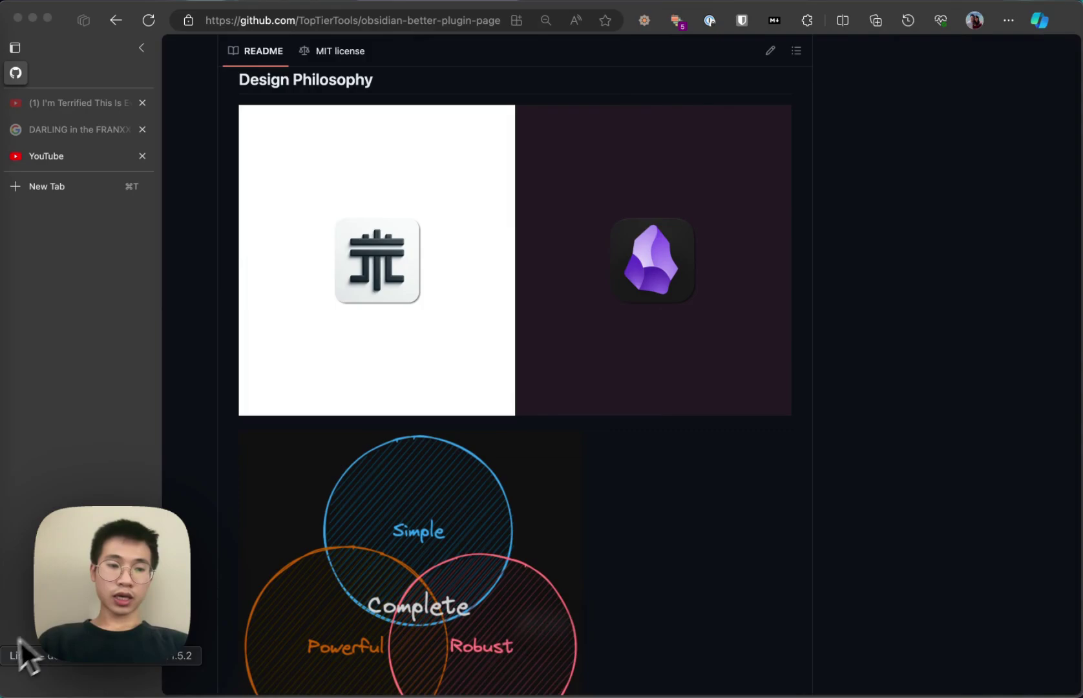
click(7, 682)
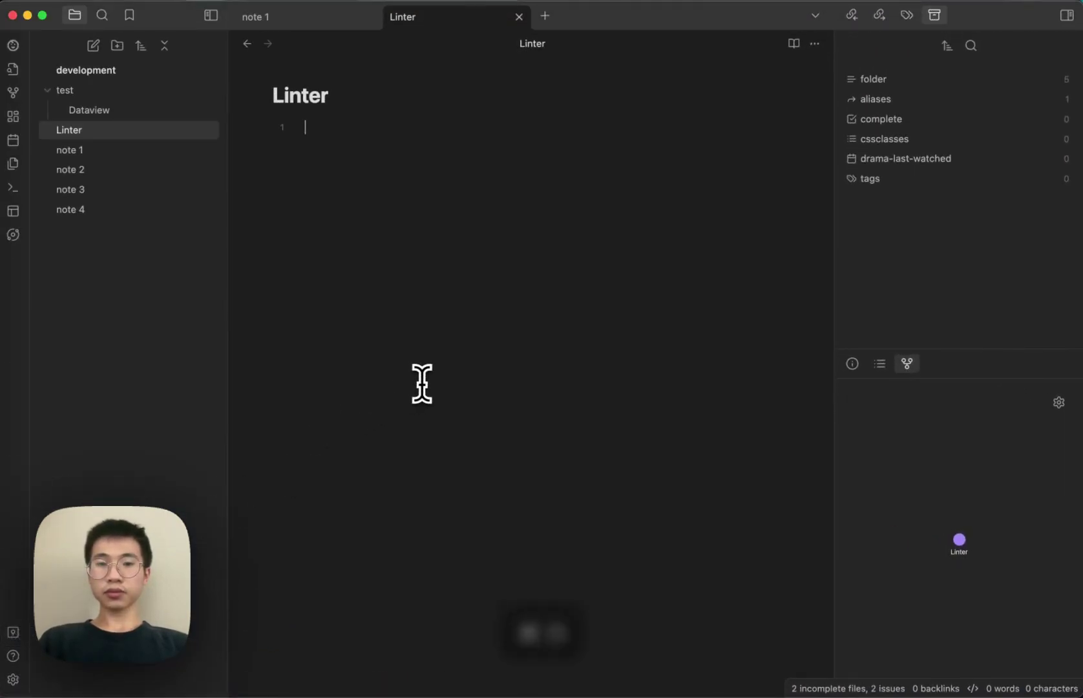
Move the Linter note into the test folder using the move file command.
key(super+o)
key(Escape)
key(super+p)
text(move)
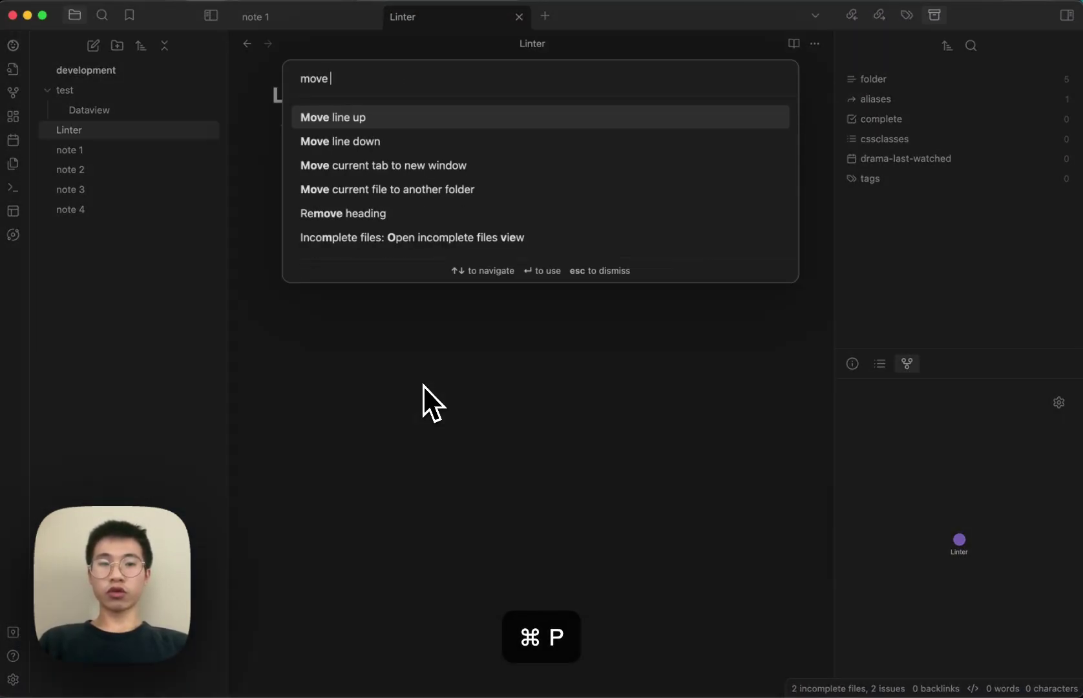
key(Down)
key(Down)
key(Down)
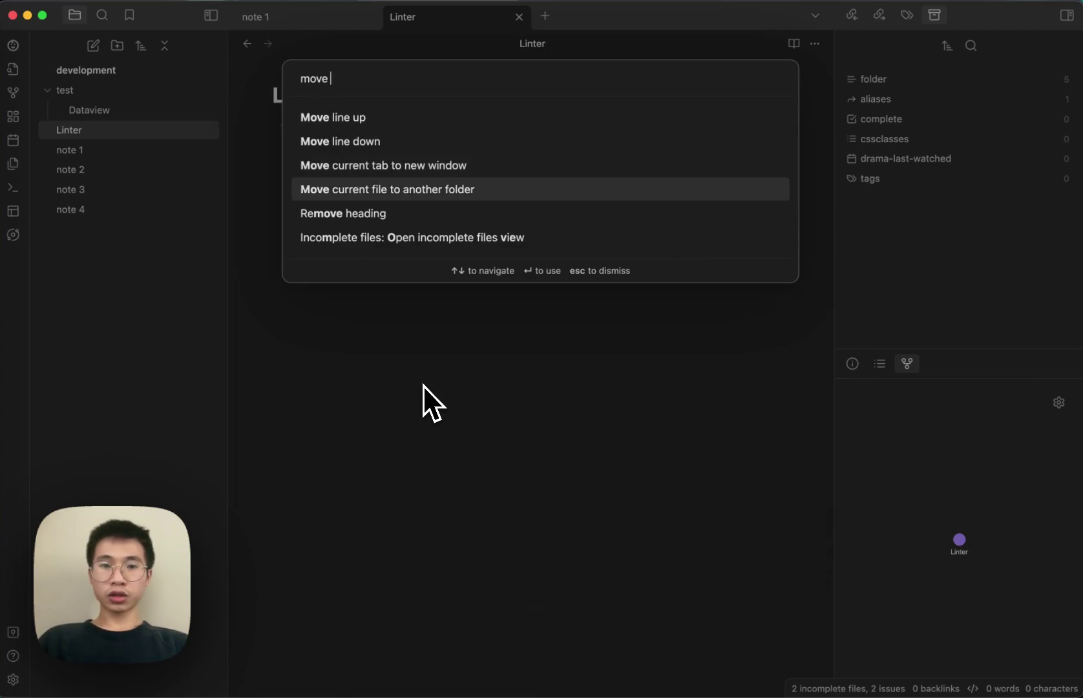
key(Return)
key(Down)
key(Return)
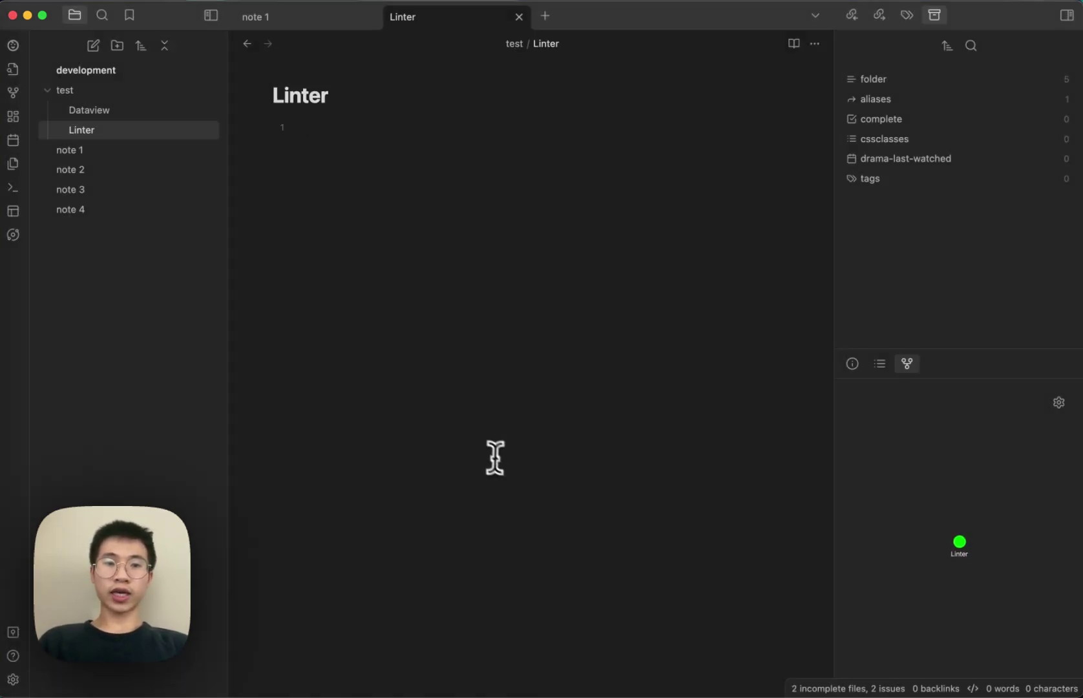
Reopen the plugin catalogue to check Linter's details, then close it.
key(super+p)
text(estting)
key(Return)
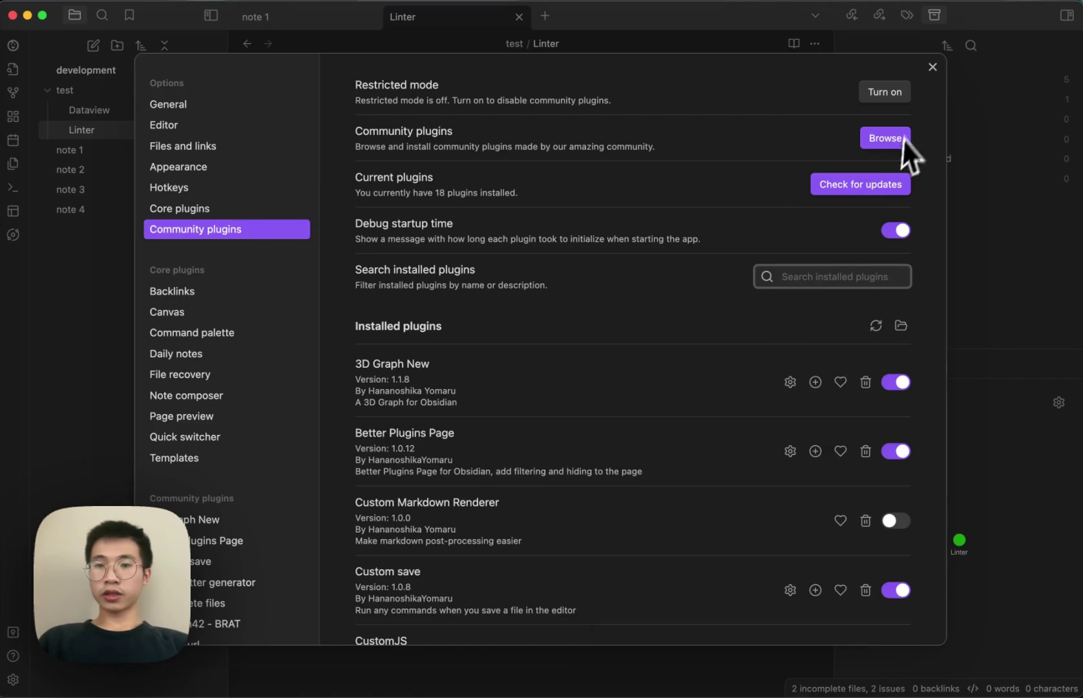
click(885, 138)
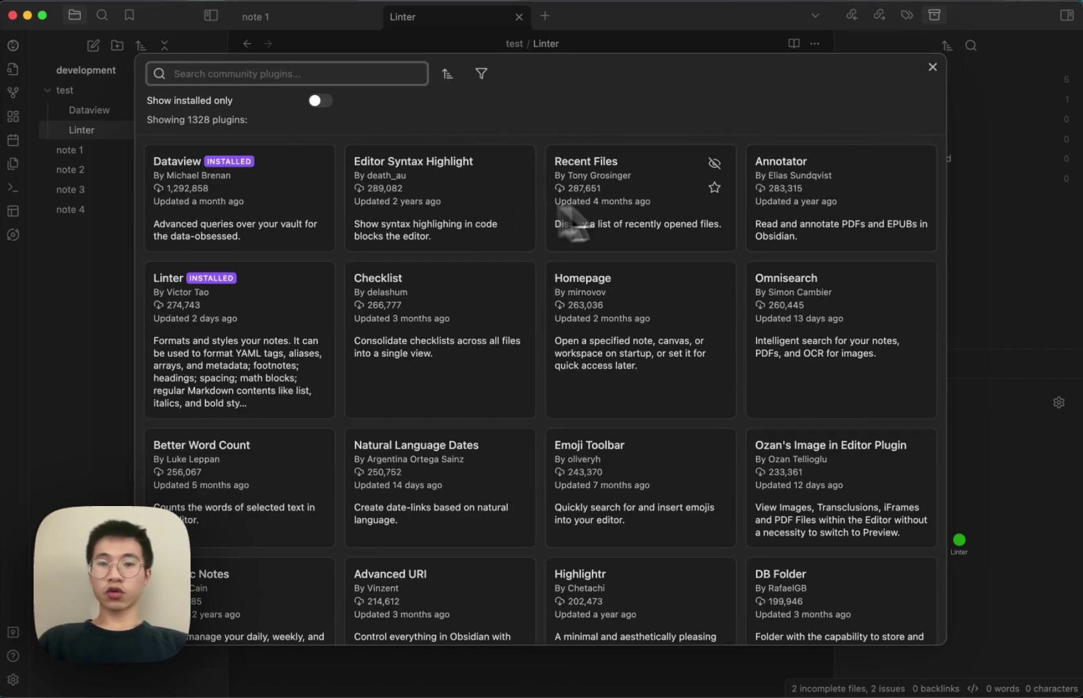
click(266, 385)
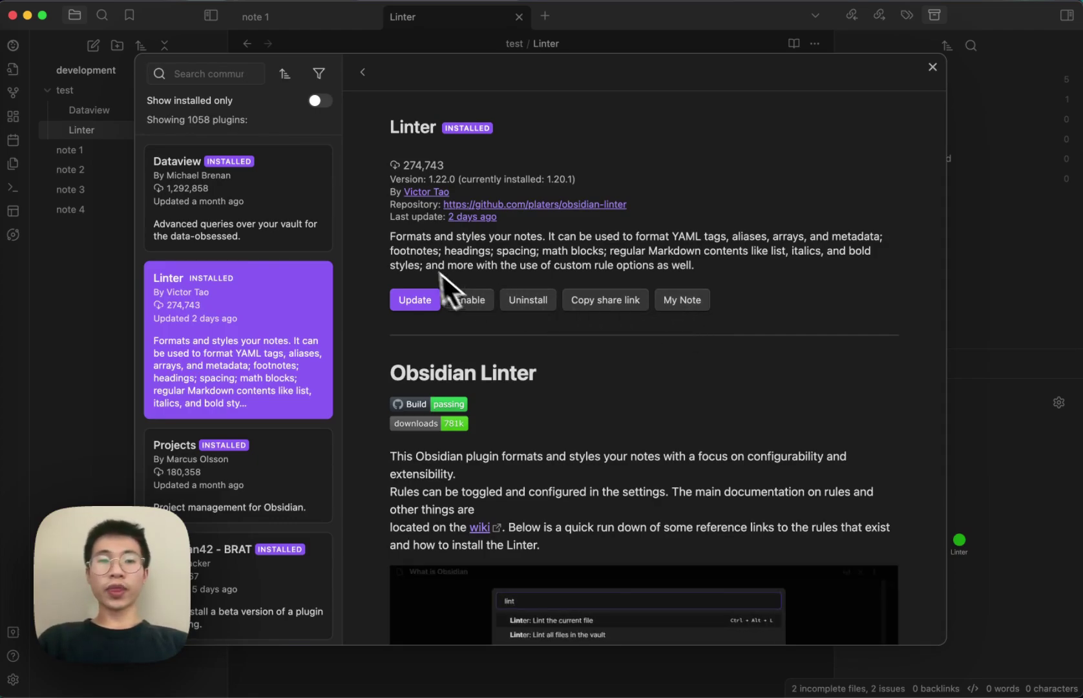
click(363, 72)
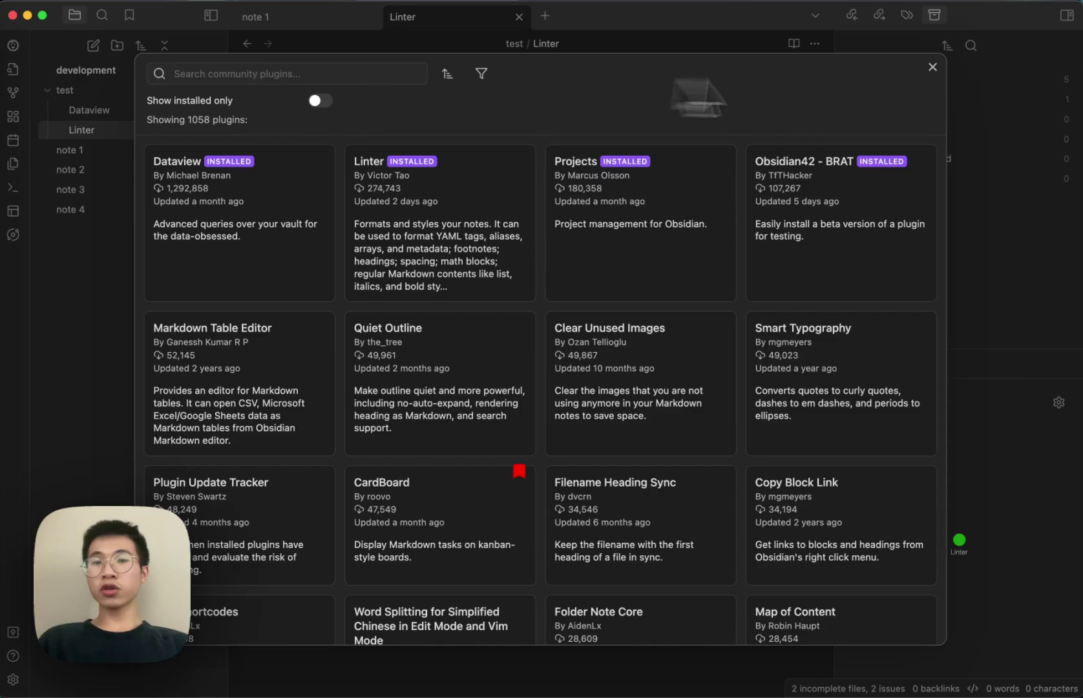
click(932, 67)
Turn off Better Plugins Page's plugin note feature.
click(238, 542)
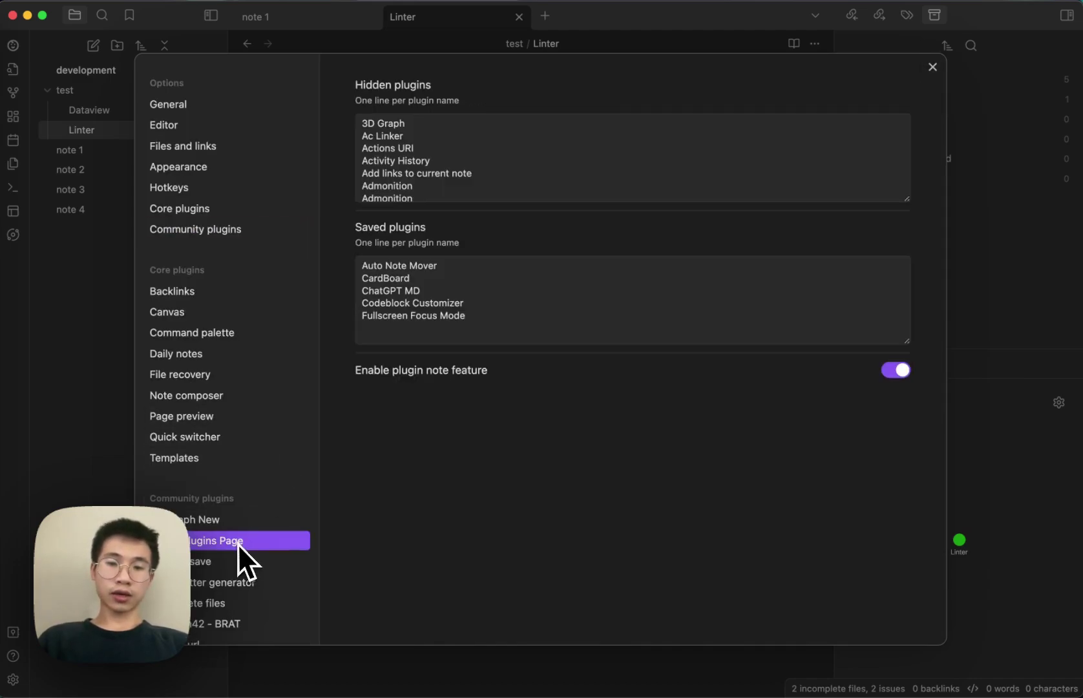
click(894, 372)
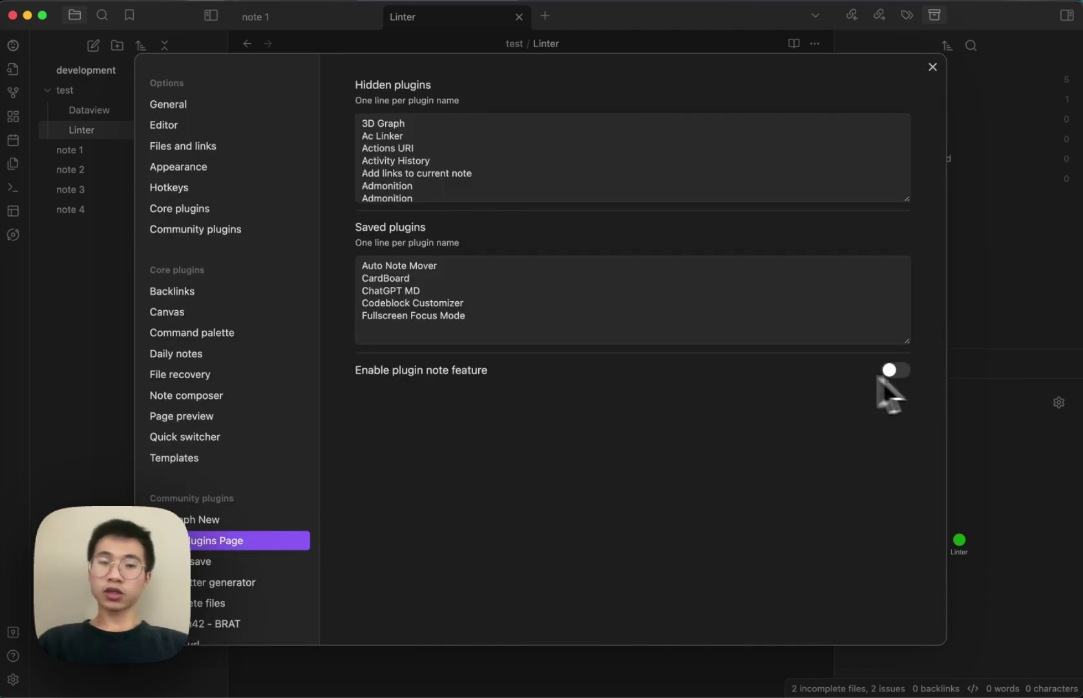
click(269, 229)
On GitHub, view the 1.0.12 release and the release list down to 1.0.9, then return to Obsidian.
key(ctrl+Up)
click(392, 322)
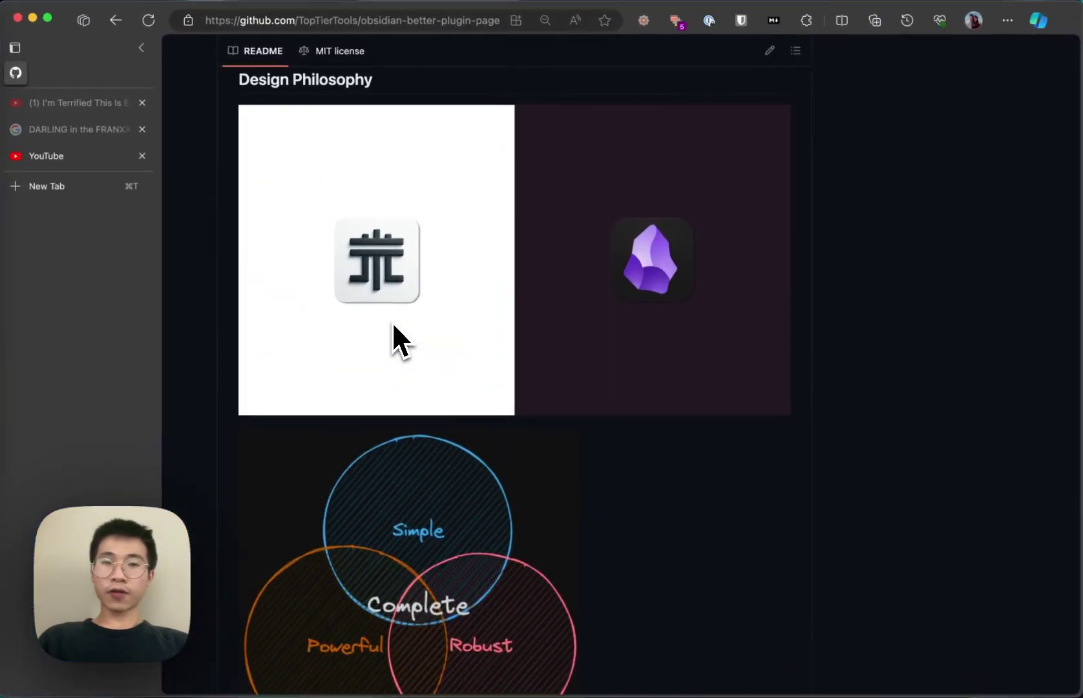
scroll(393, 321, up, 15)
click(864, 498)
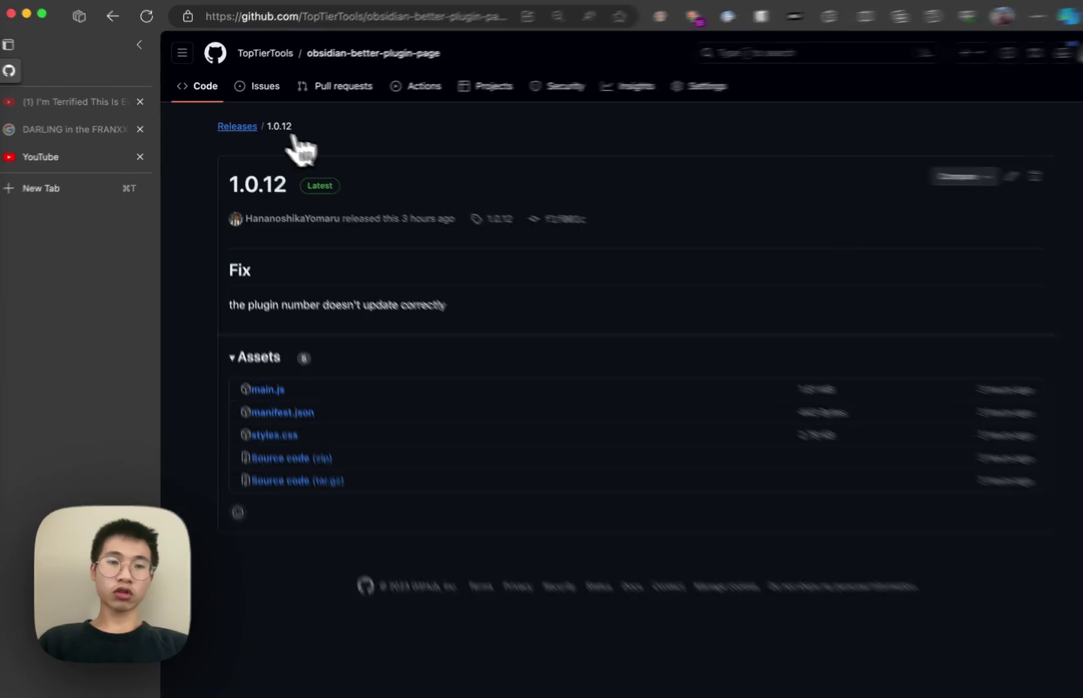
click(238, 127)
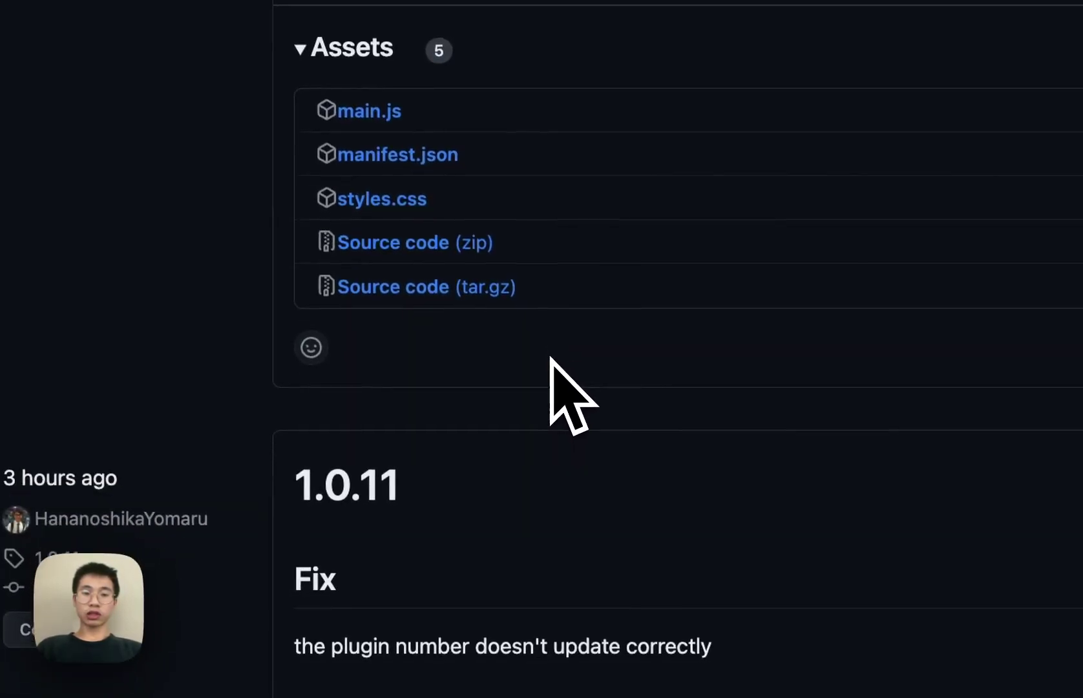
scroll(553, 375, down, 15)
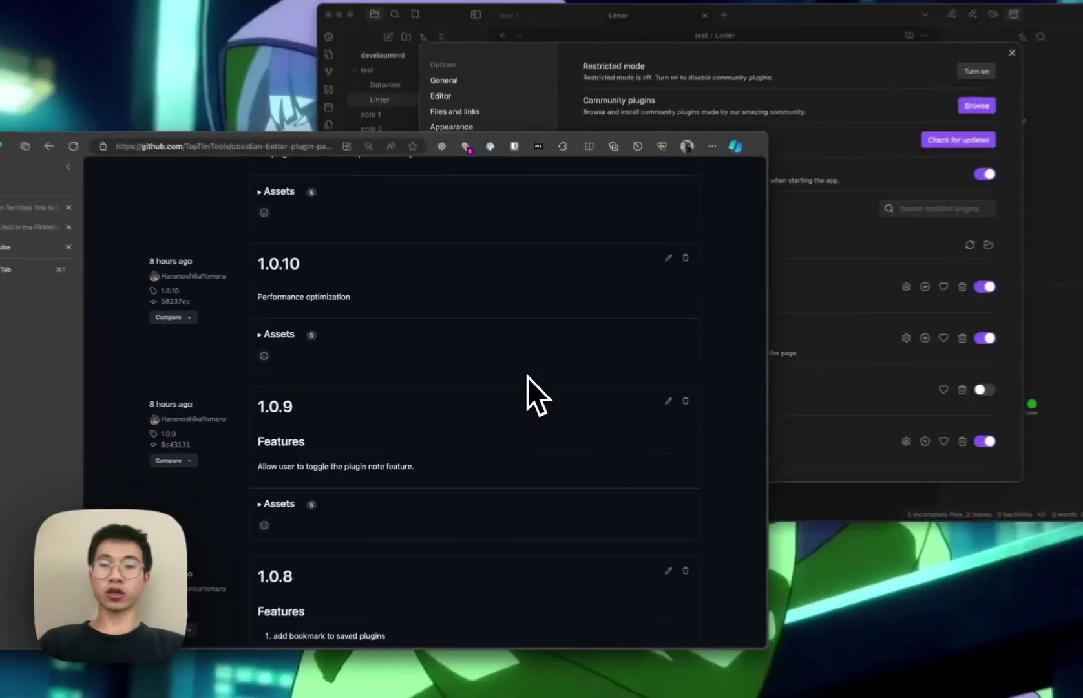
key(ctrl+Up)
click(569, 382)
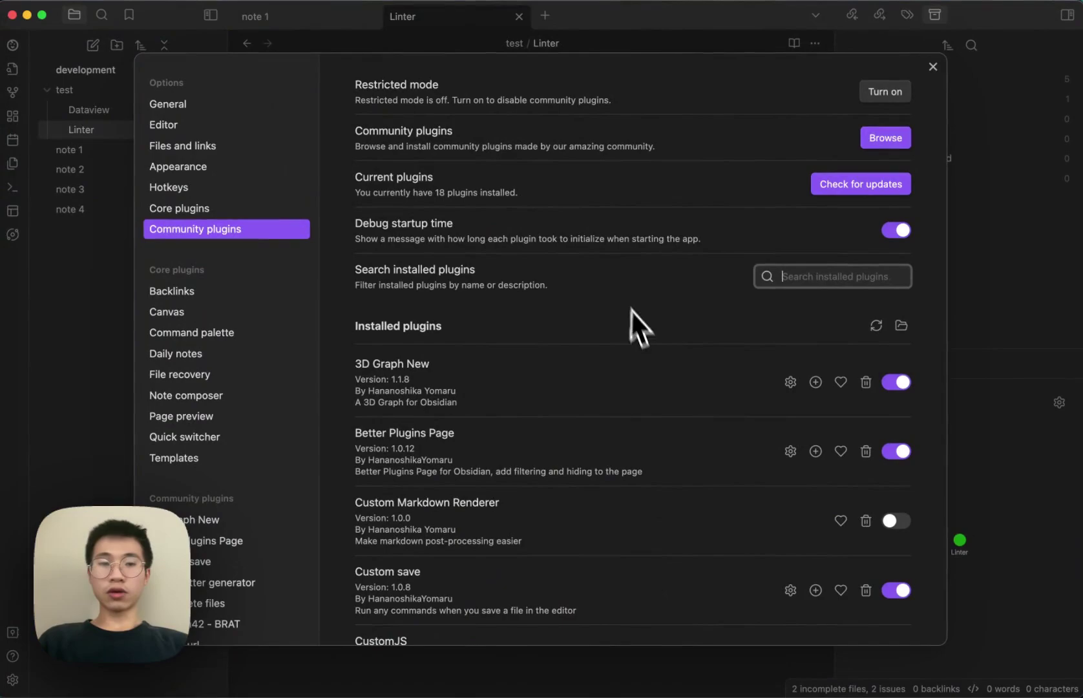
Browse the community plugins catalogue and open its filter options panel.
click(881, 137)
click(481, 77)
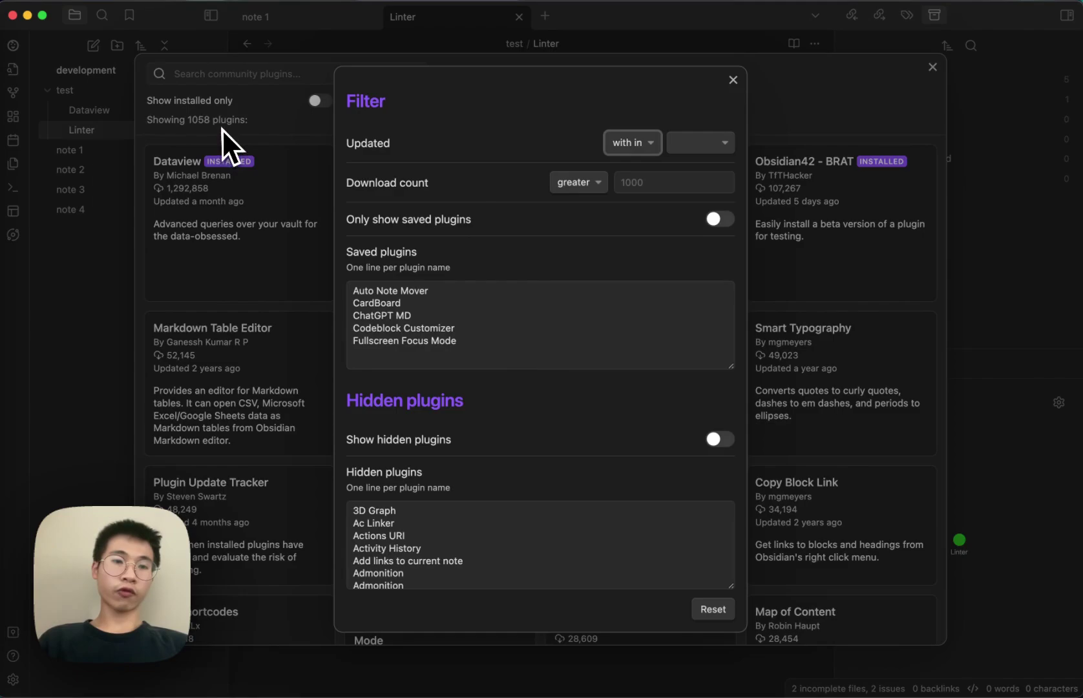
scroll(419, 537, down, 20)
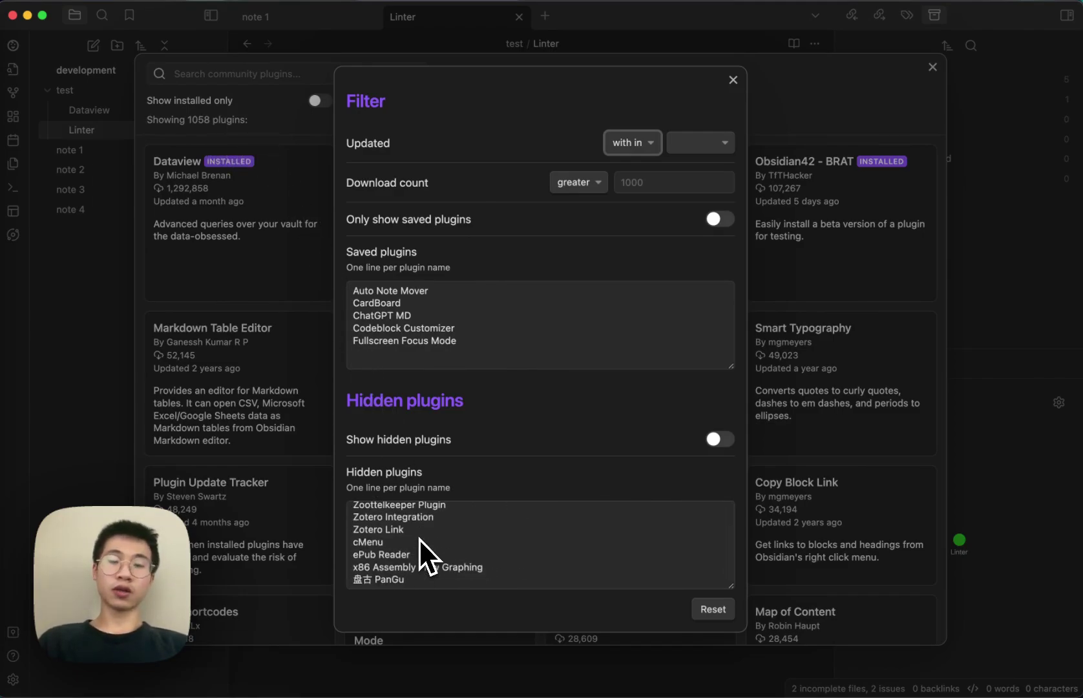
key(Escape)
click(485, 81)
Toggle Show hidden plugins repeatedly to compare 1347 vs 1058 plugins, leaving it off.
click(727, 440)
click(728, 439)
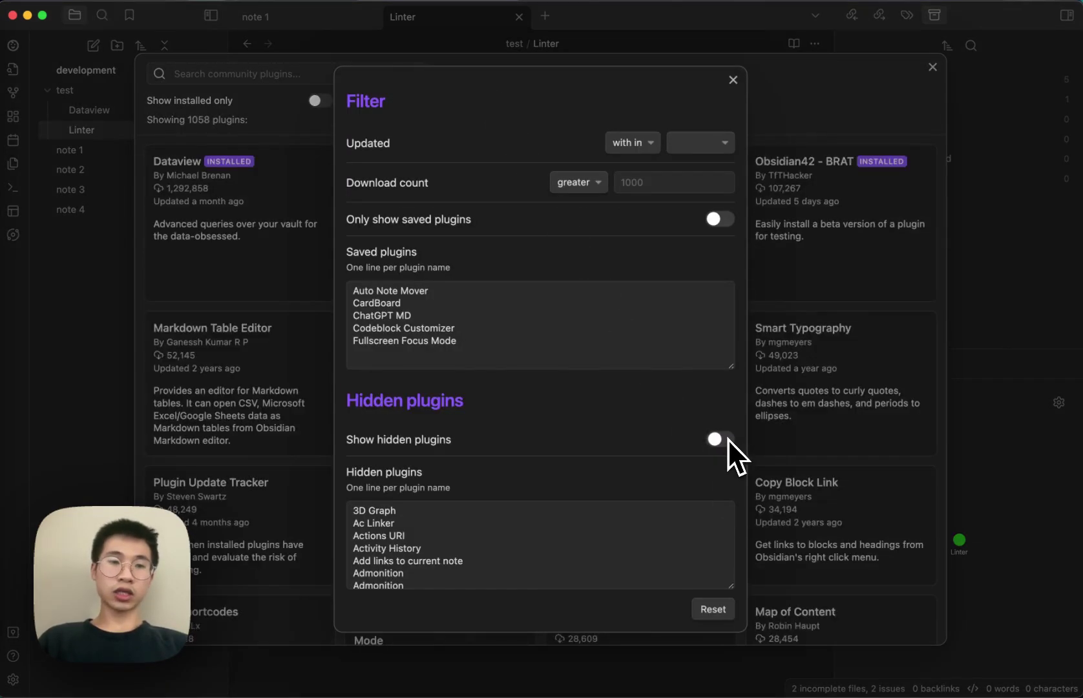
click(728, 439)
click(728, 439)
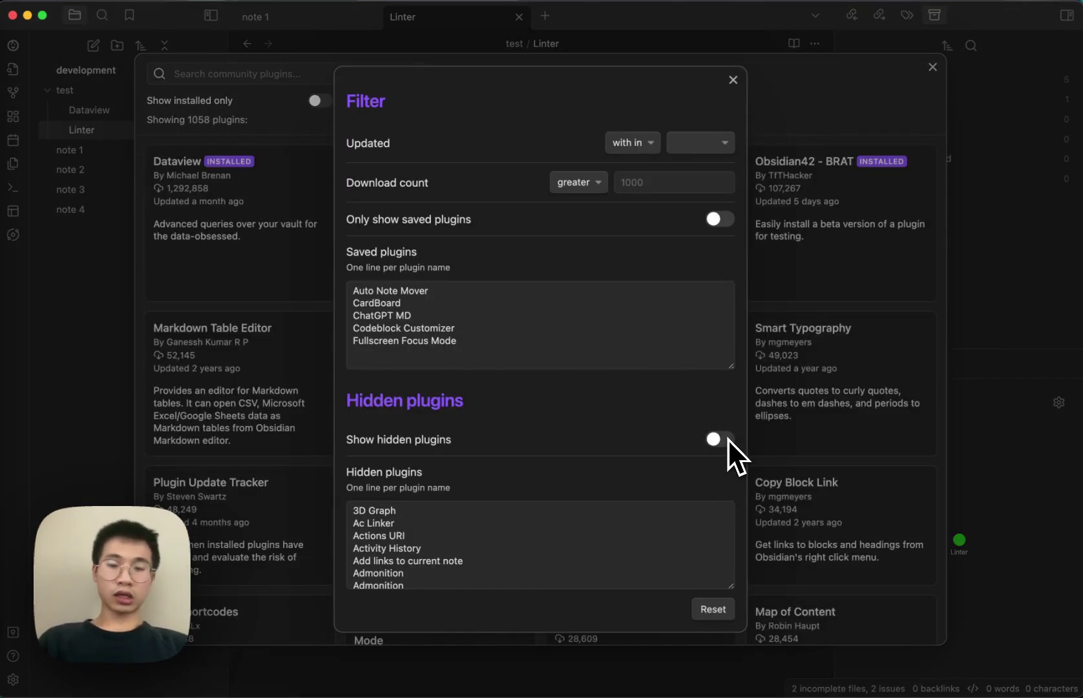
click(728, 439)
click(727, 439)
click(728, 439)
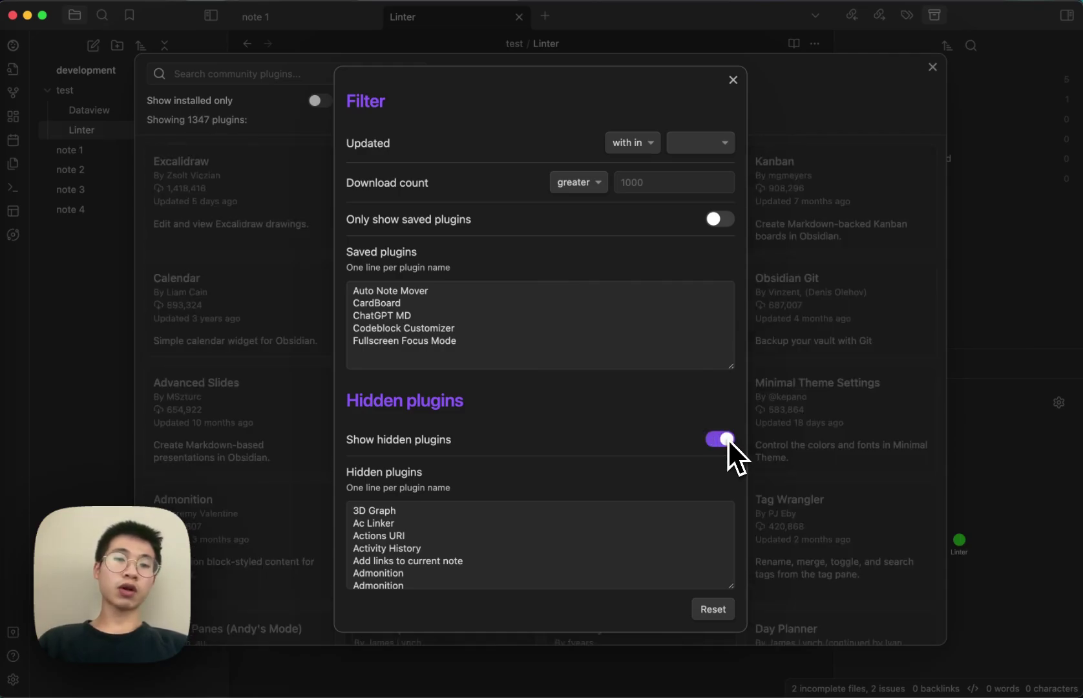
click(727, 439)
click(728, 439)
click(728, 439)
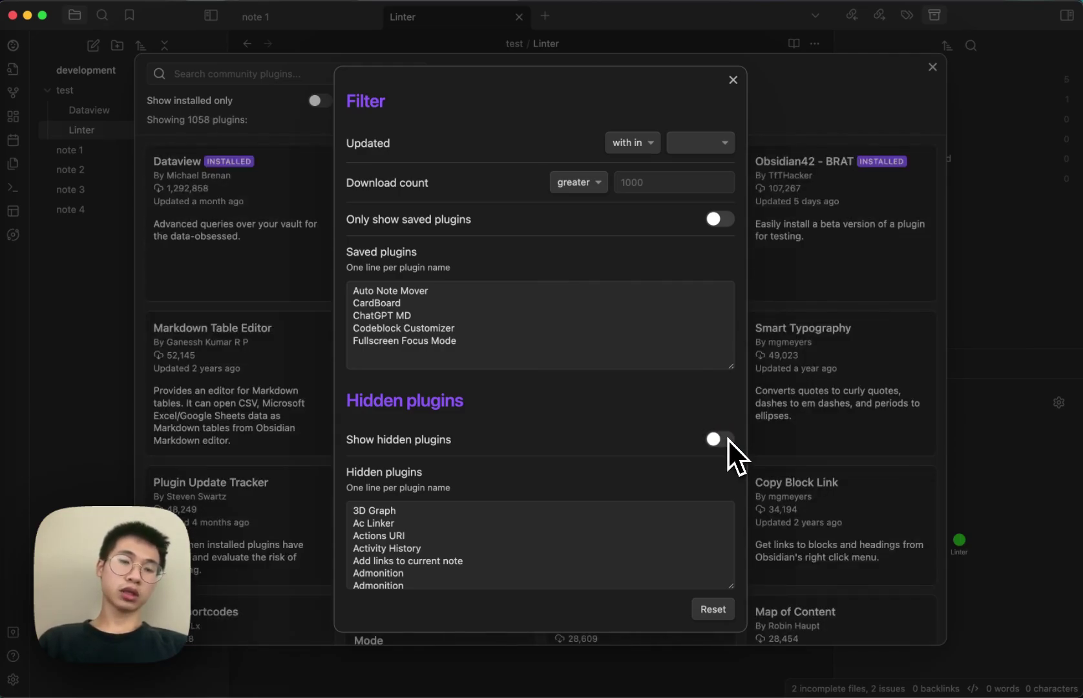
Close the filter panel and scroll the 1058-plugin grid down, then back up toward the most-downloaded plugins.
key(Escape)
scroll(511, 473, down, 15)
scroll(511, 472, down, 3)
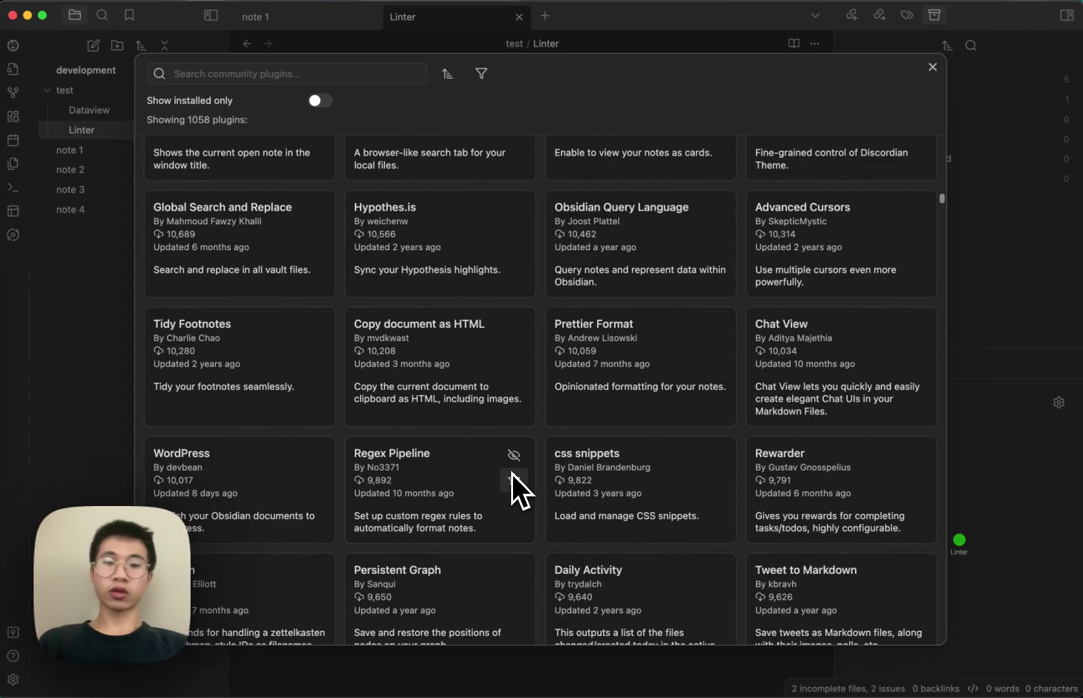
scroll(511, 472, down, 20)
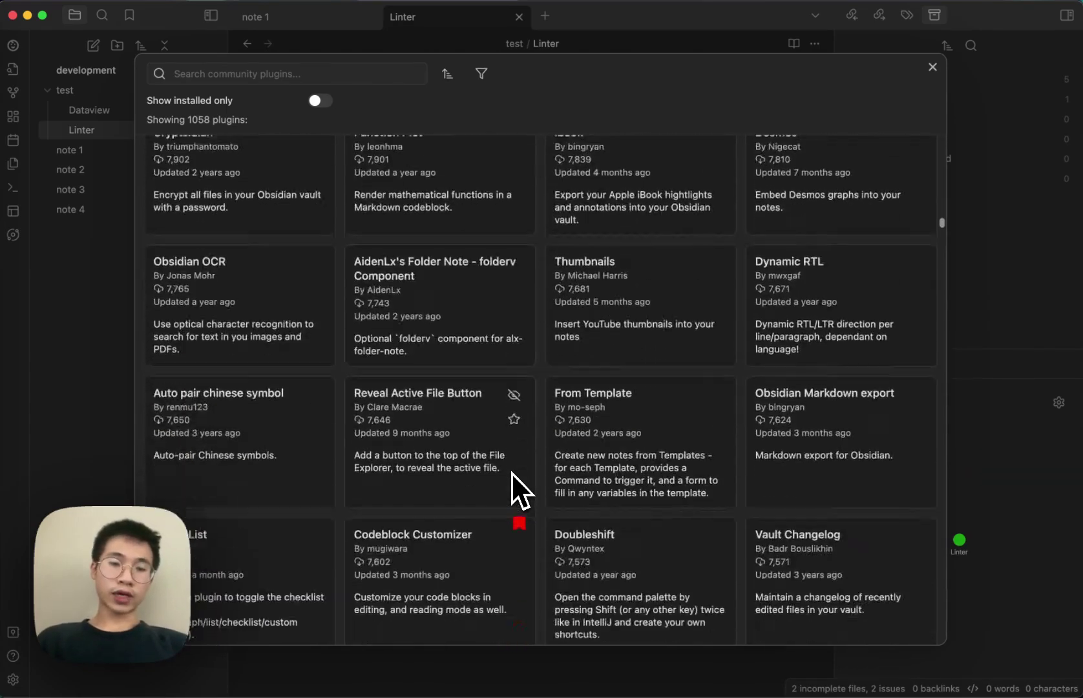
scroll(512, 472, down, 4)
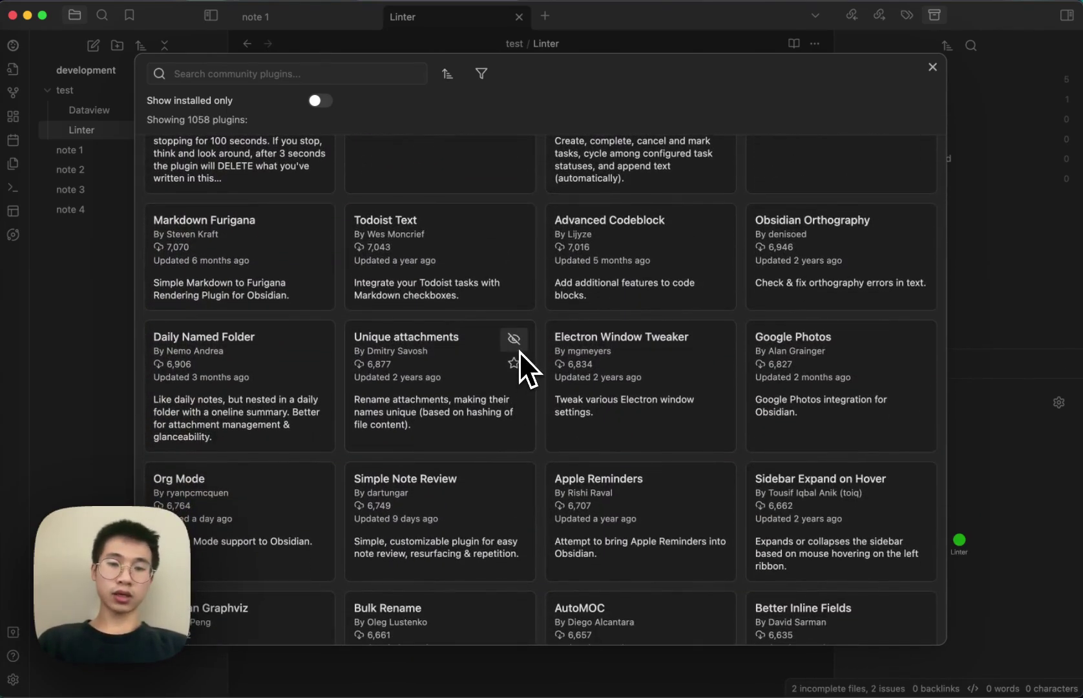
scroll(519, 351, down, 15)
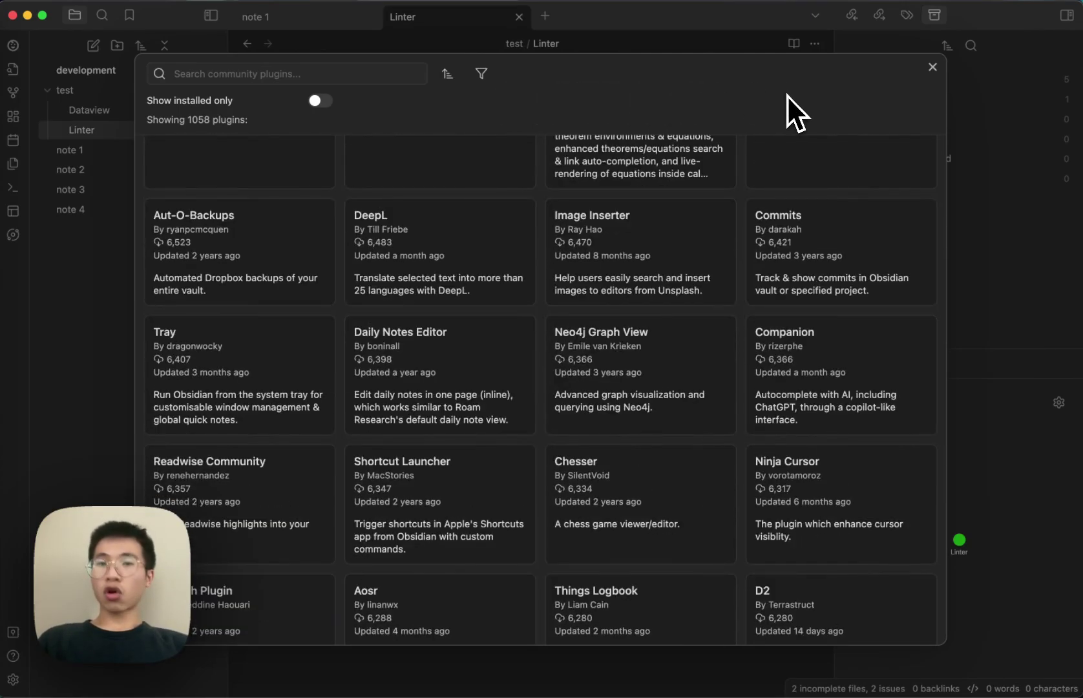
scroll(740, 296, up, 12)
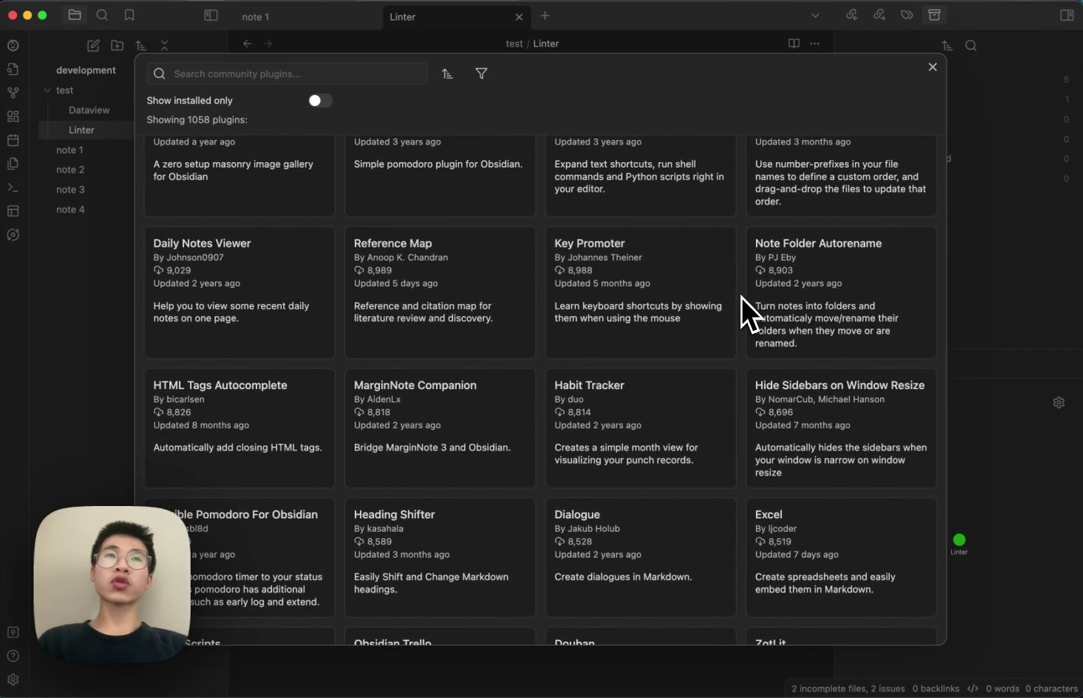
scroll(741, 296, down, 1)
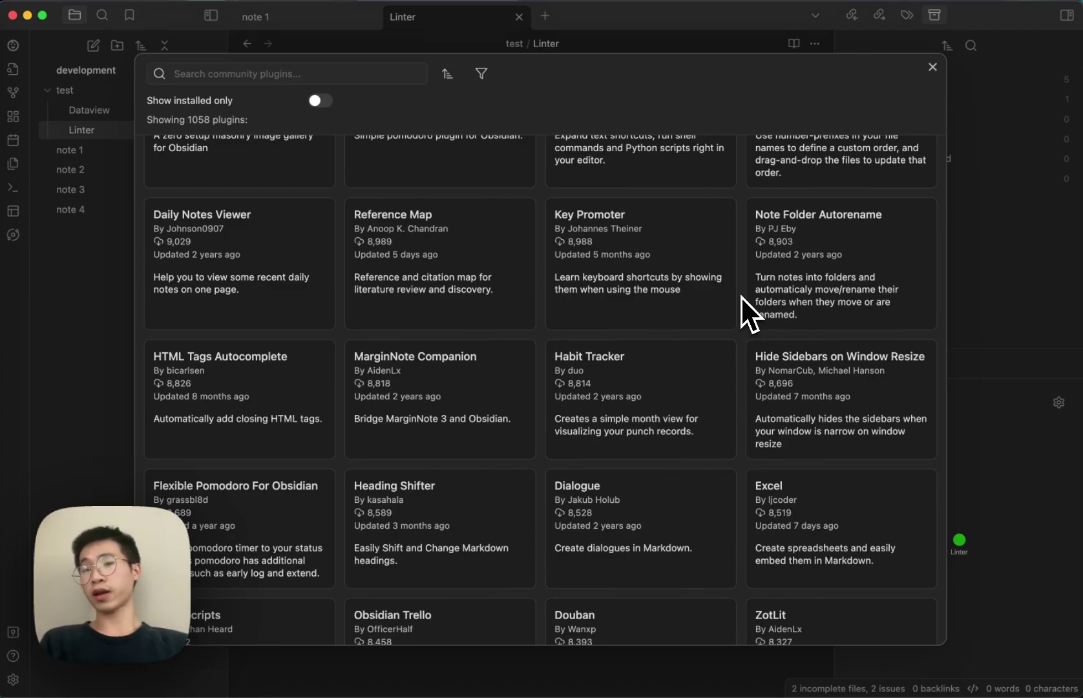
scroll(740, 296, up, 2)
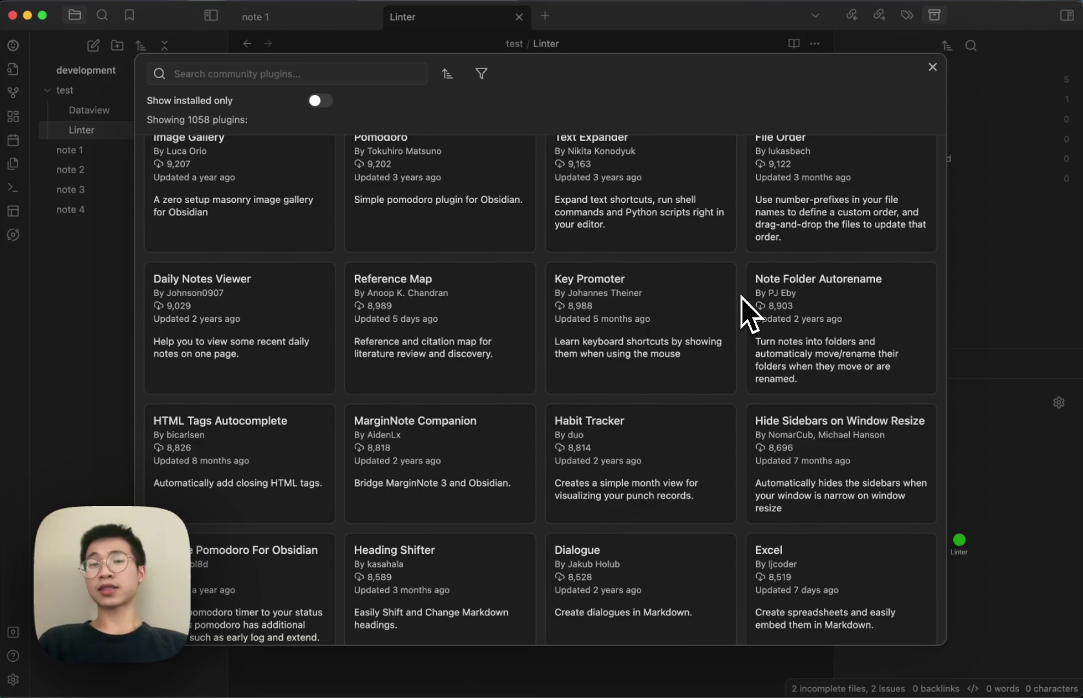
scroll(740, 296, up, 2)
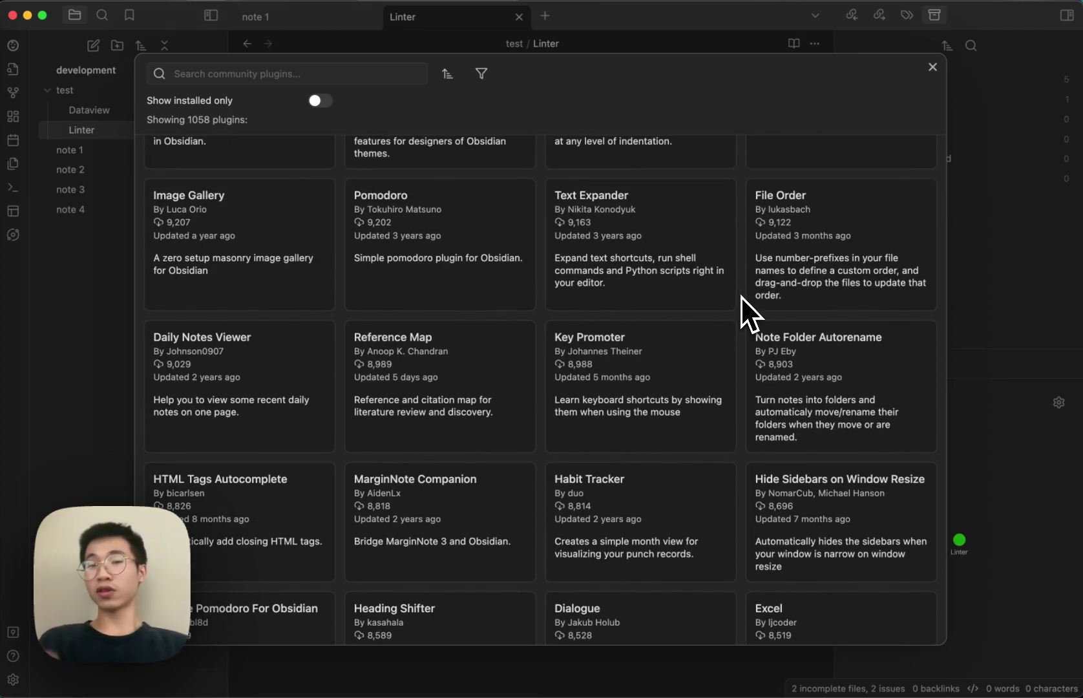
scroll(740, 296, up, 7)
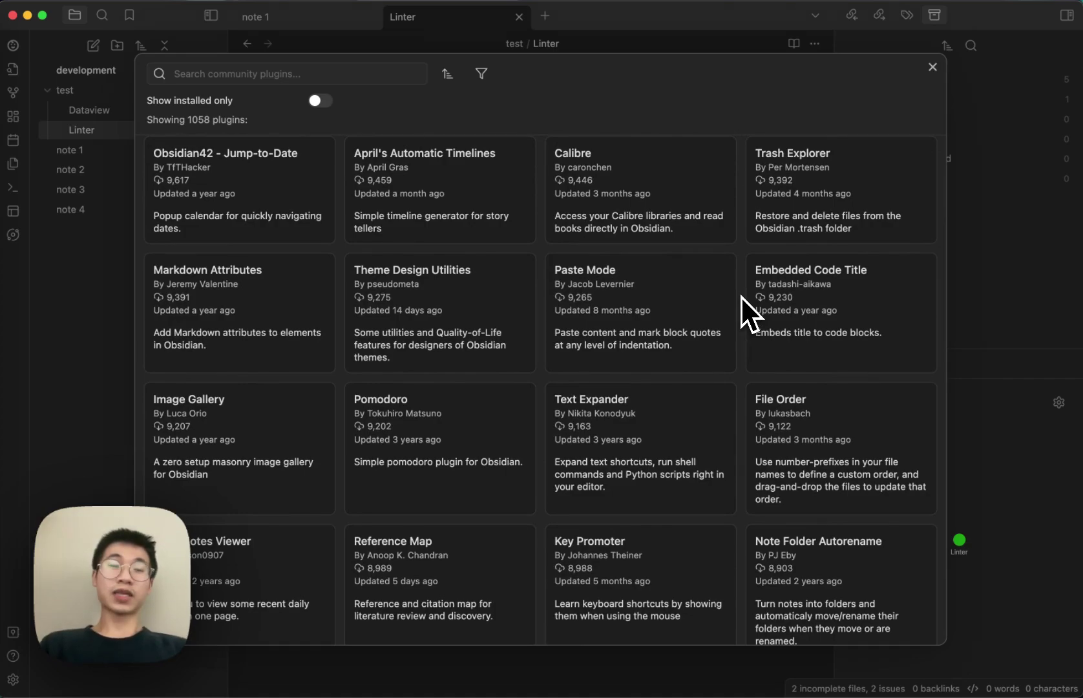
scroll(740, 296, up, 11)
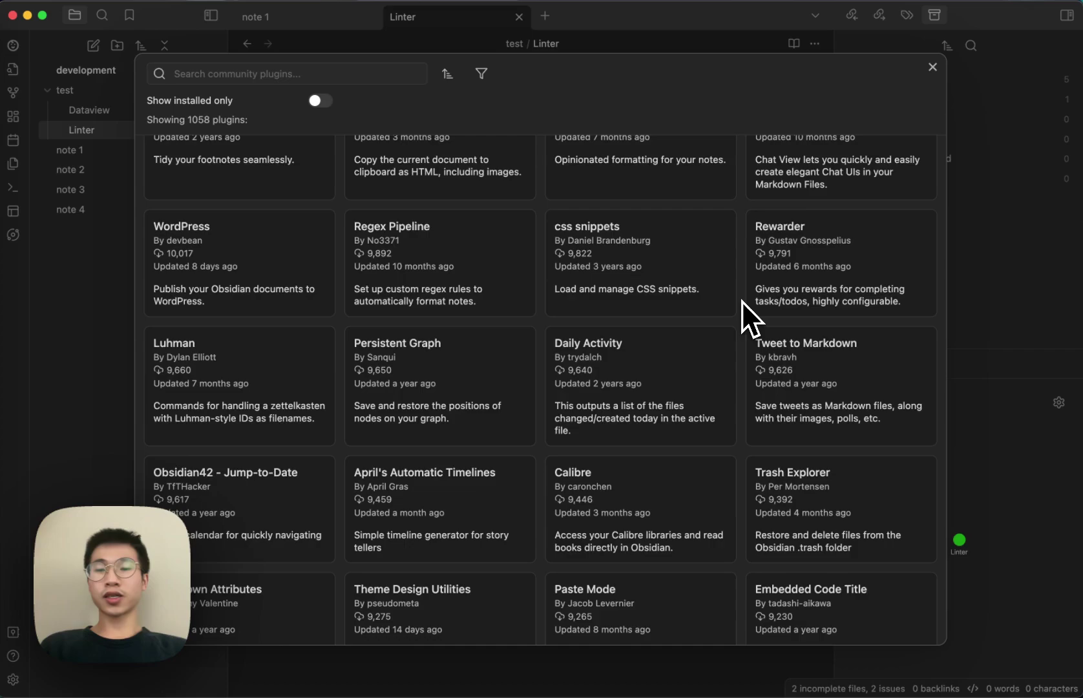
scroll(742, 302, up, 8)
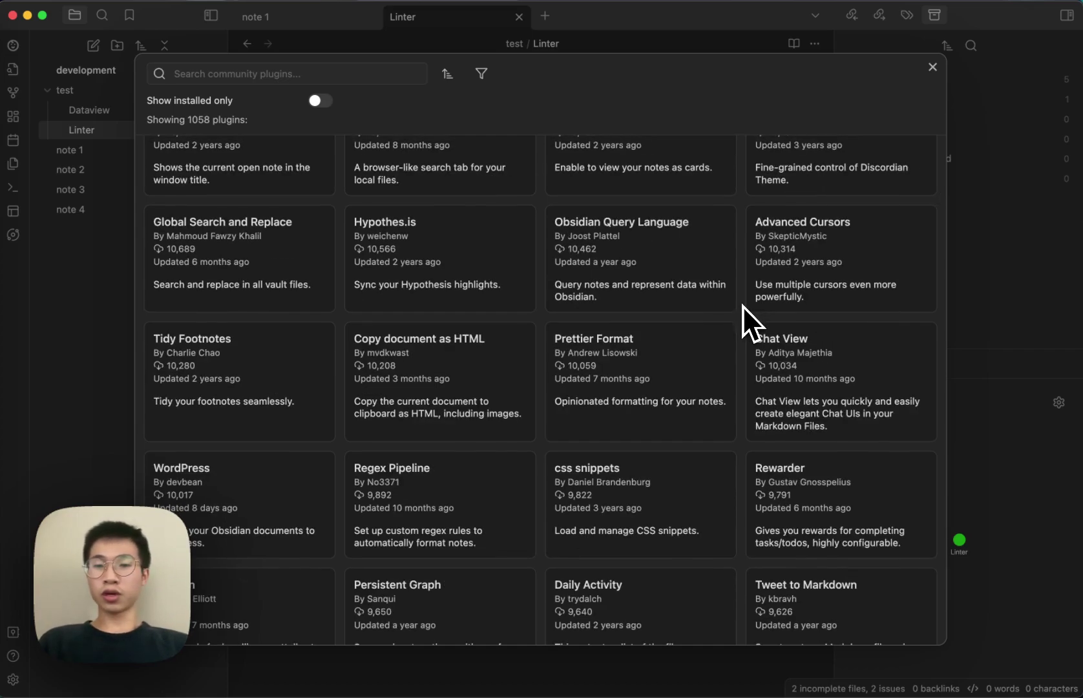
scroll(743, 305, up, 1)
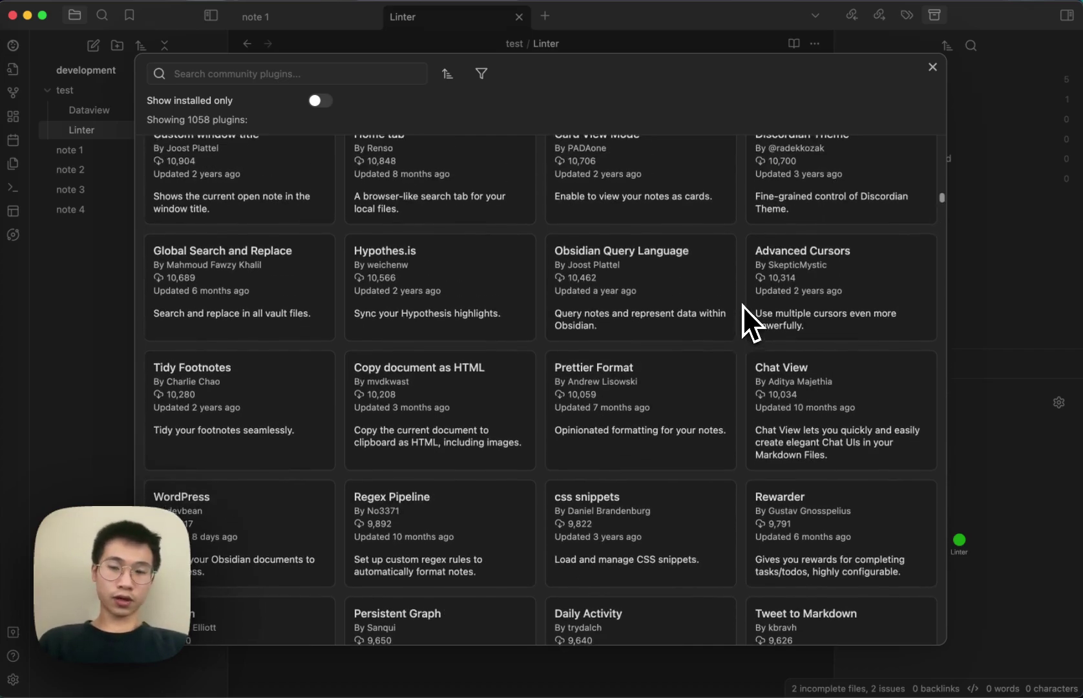
scroll(743, 304, up, 2)
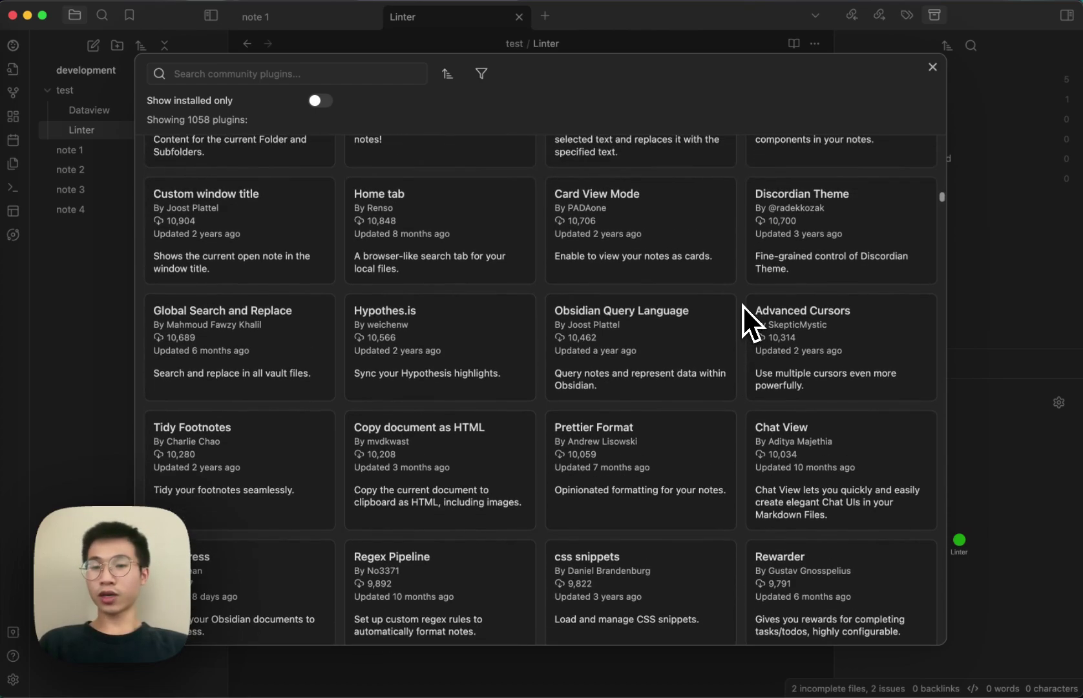
scroll(744, 305, up, 1)
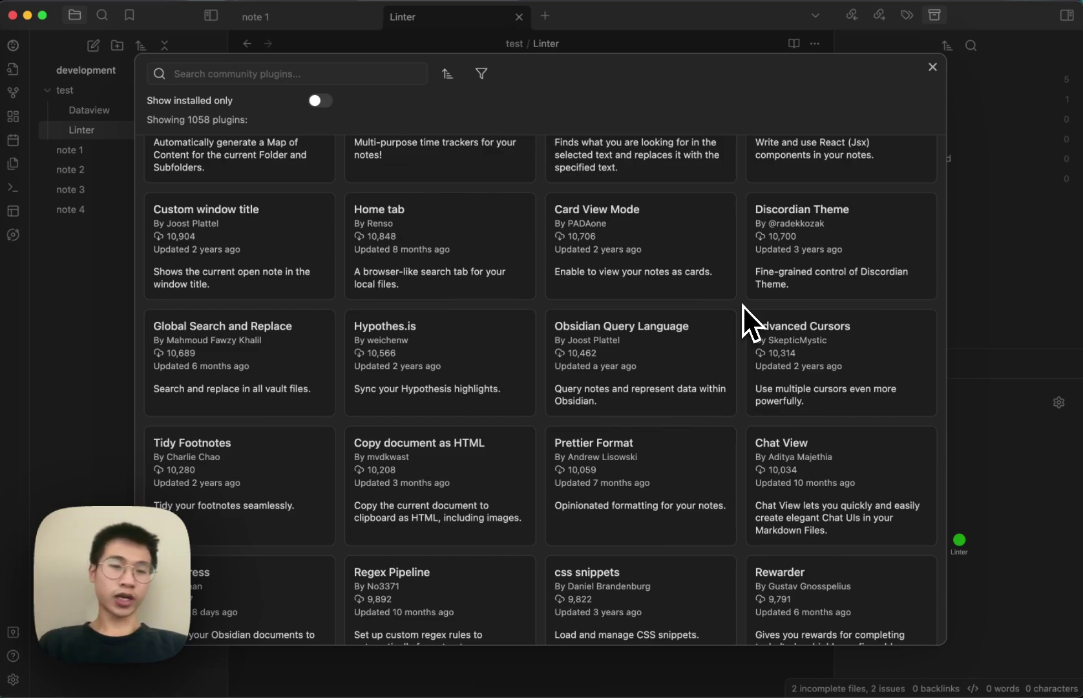
scroll(744, 304, up, 10)
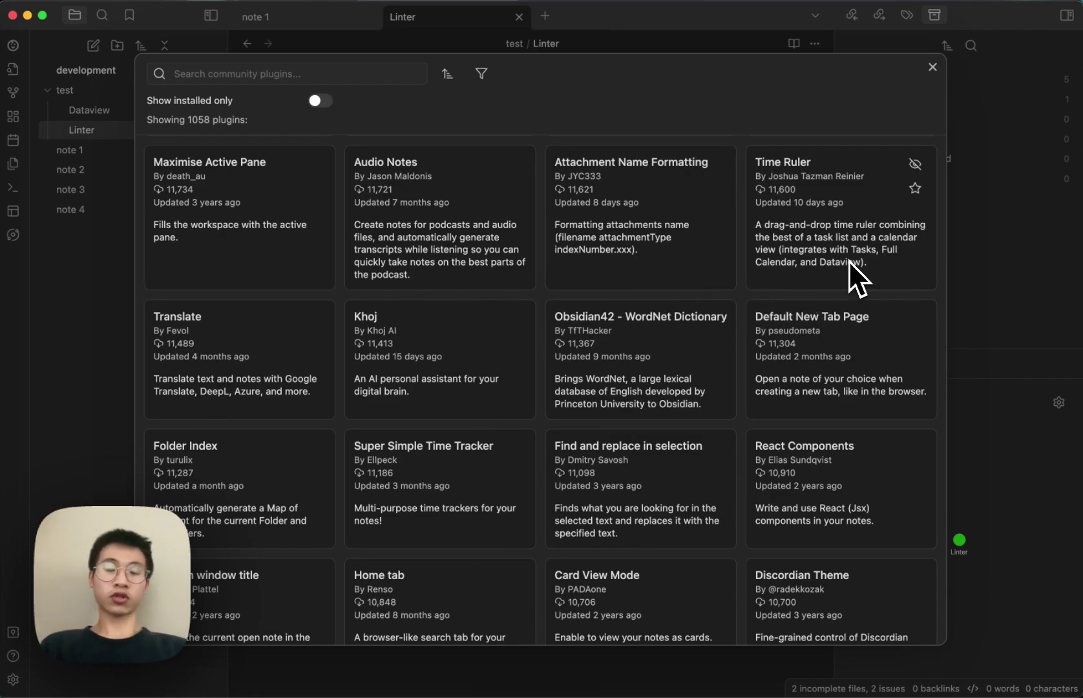
Filter plugins to those updated within 1 month with more than 10000 downloads, leaving 22.
click(481, 73)
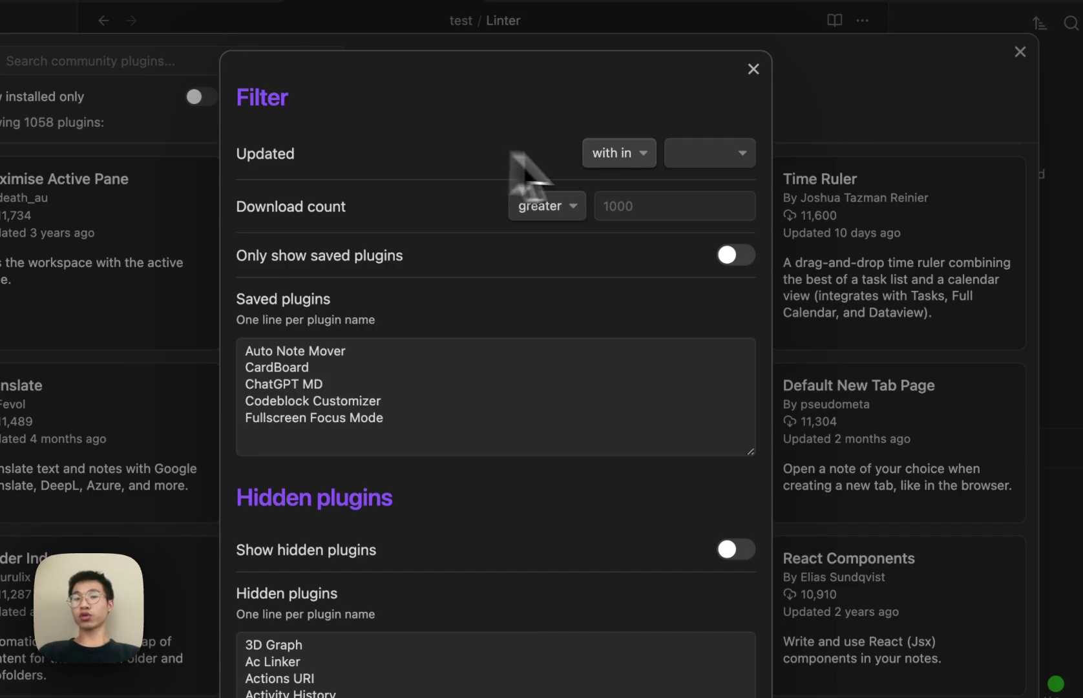
click(630, 155)
click(640, 155)
click(725, 155)
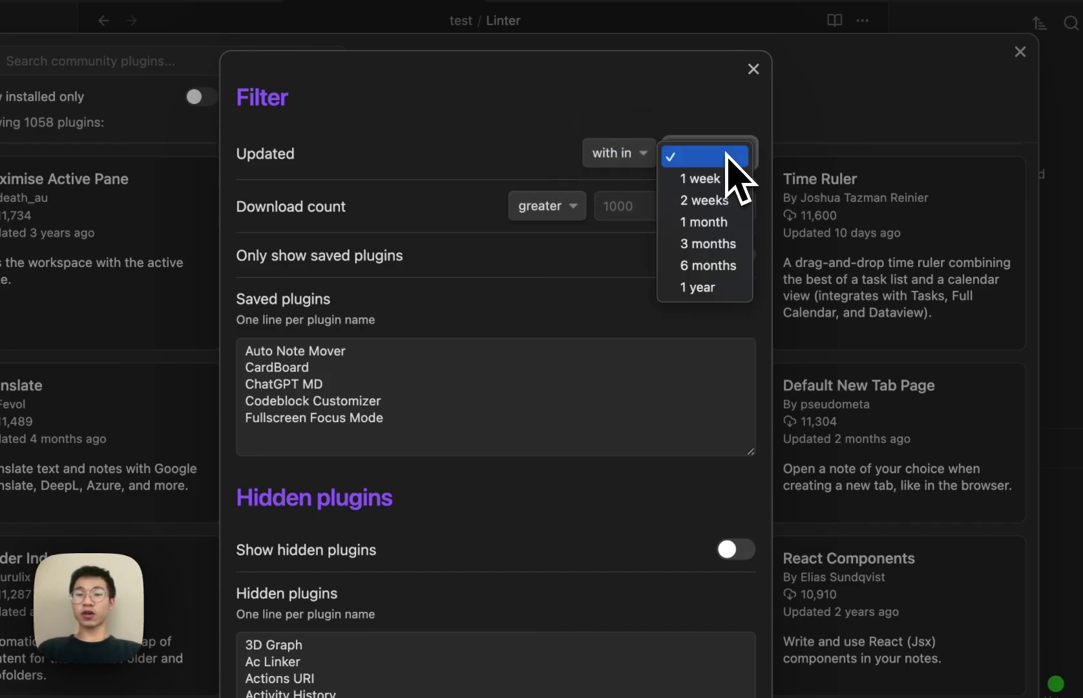
click(730, 221)
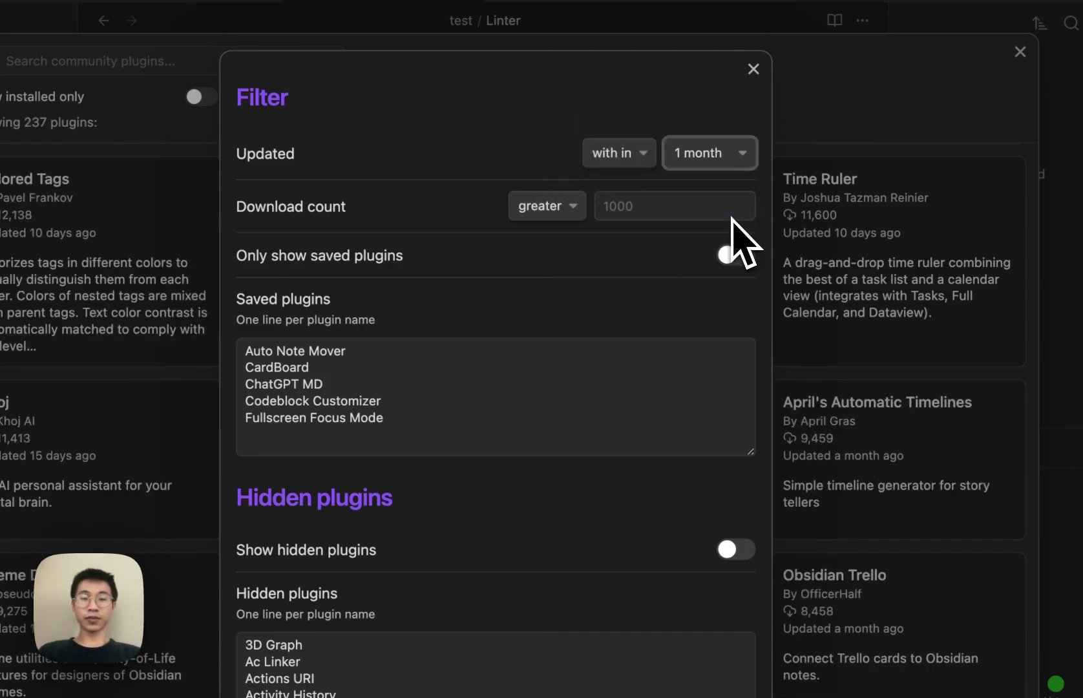
click(624, 208)
text(10000)
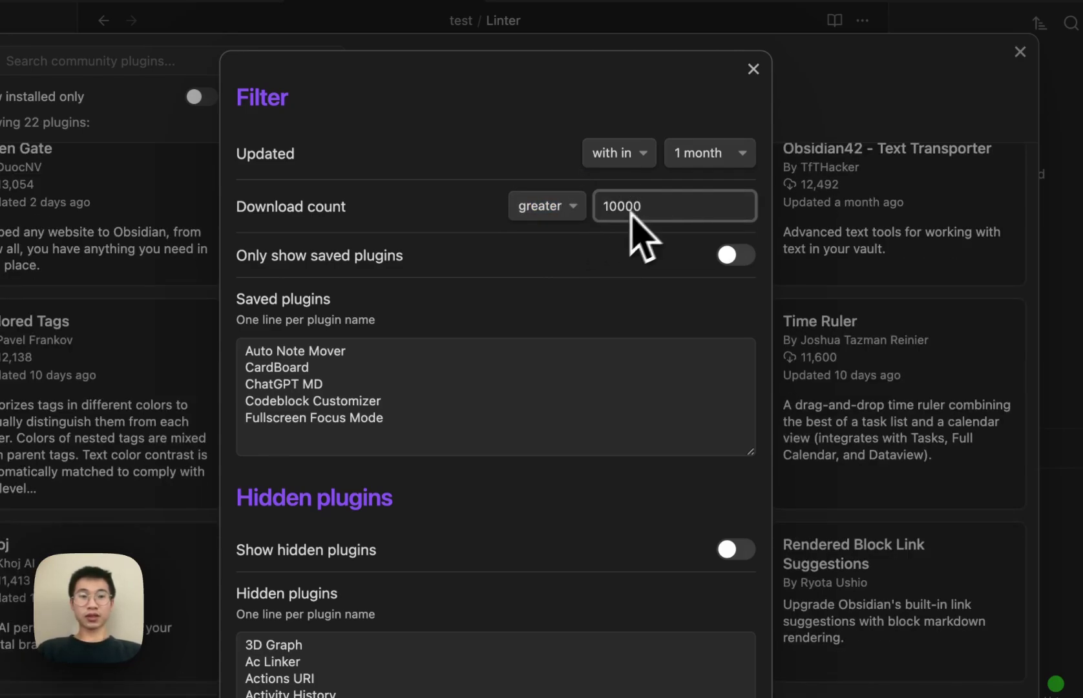
click(753, 69)
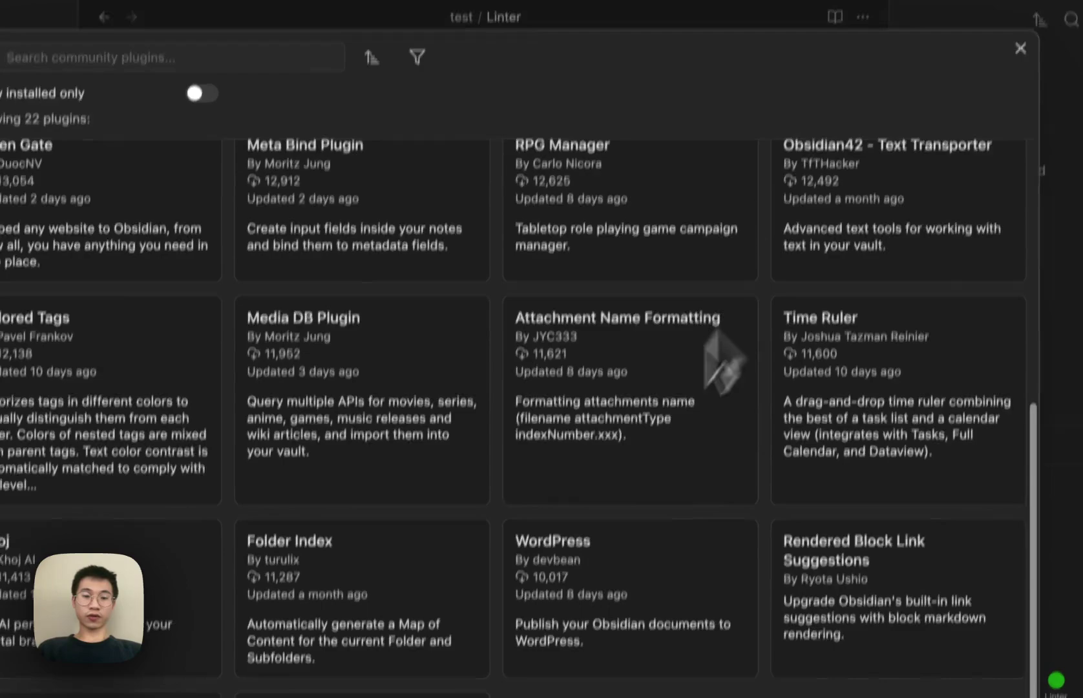
scroll(430, 517, up, 3)
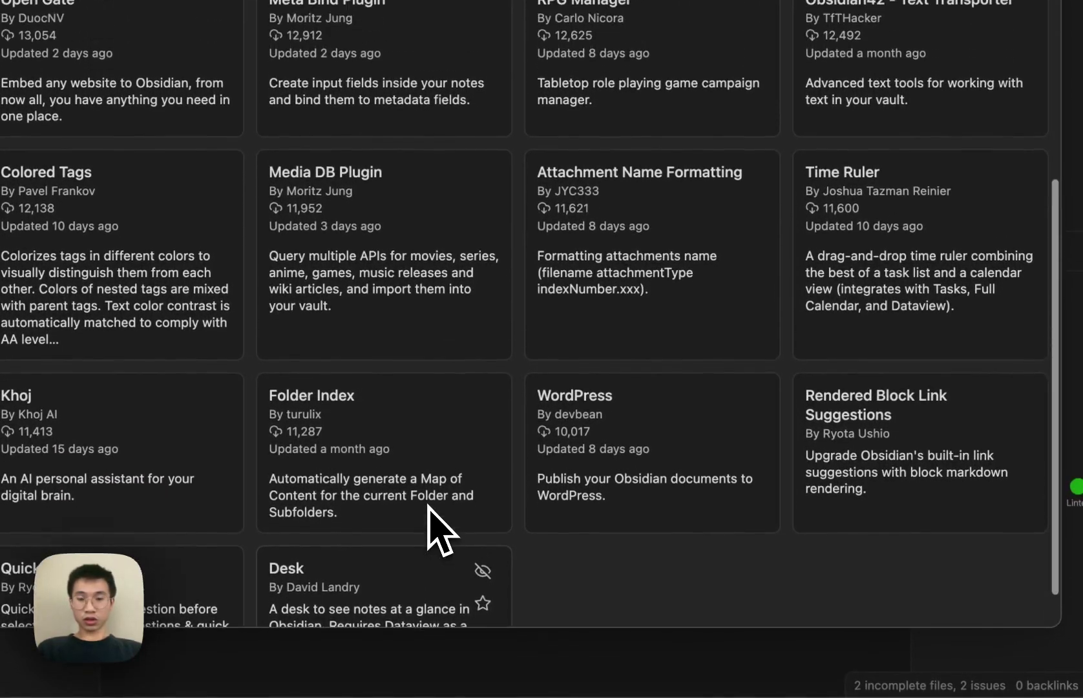
scroll(433, 517, down, 3)
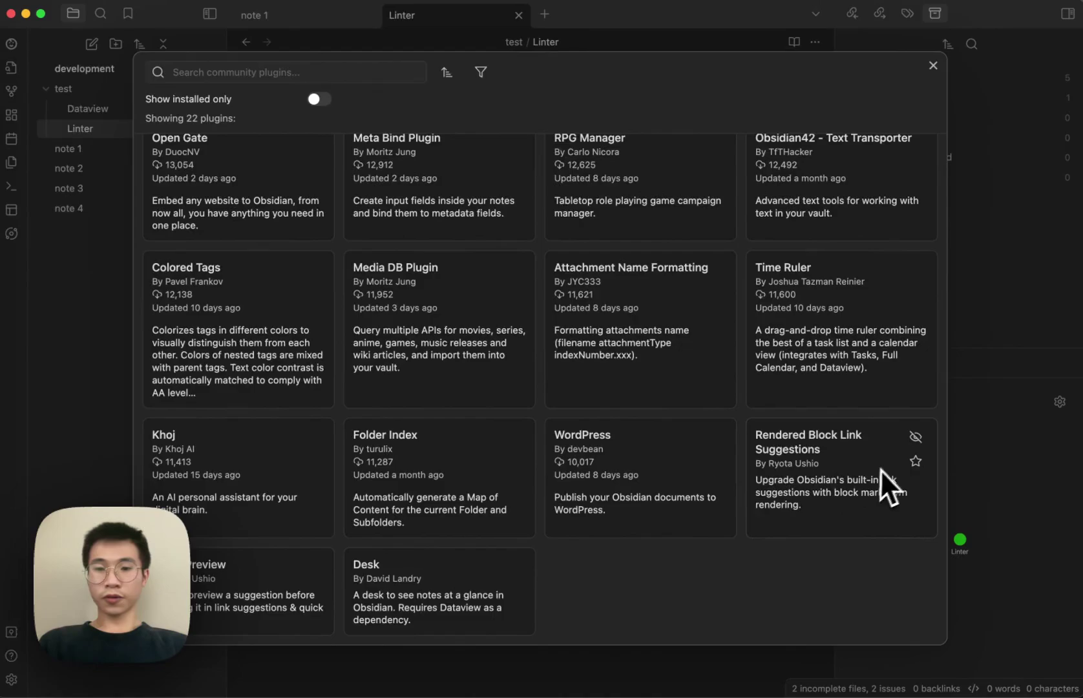
scroll(802, 499, up, 5)
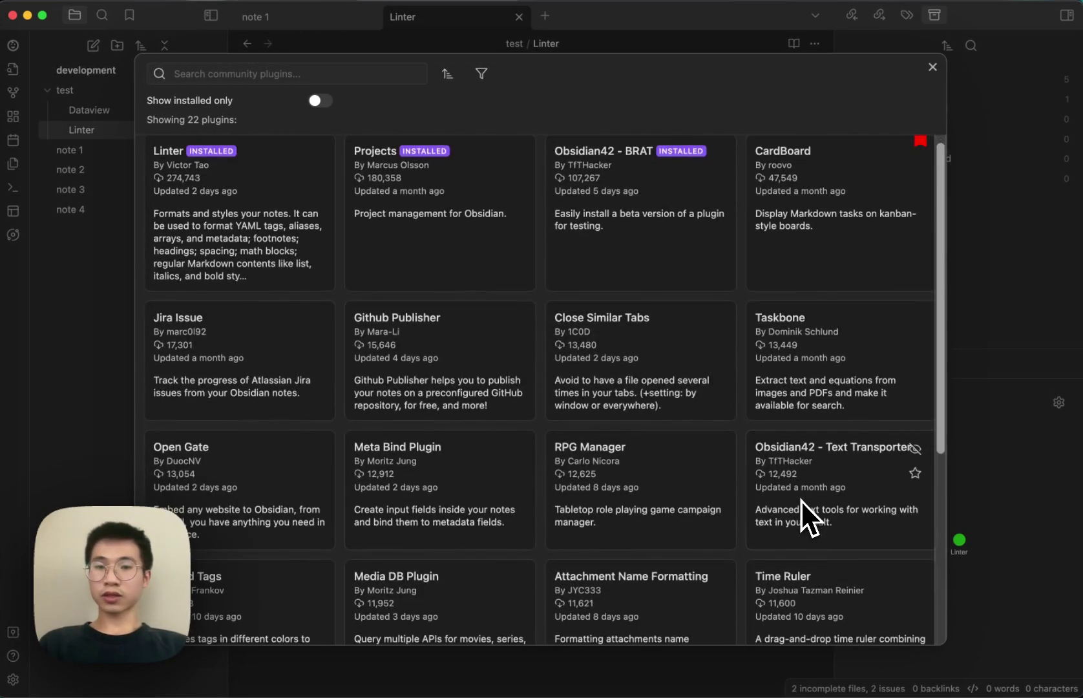
scroll(800, 500, down, 6)
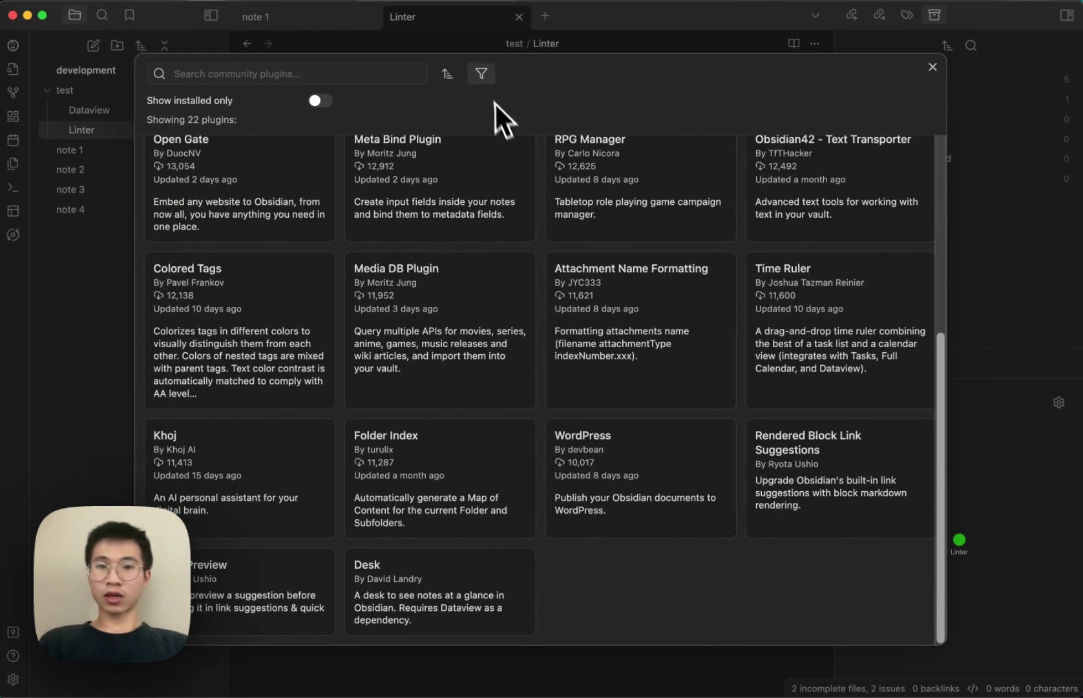
click(482, 73)
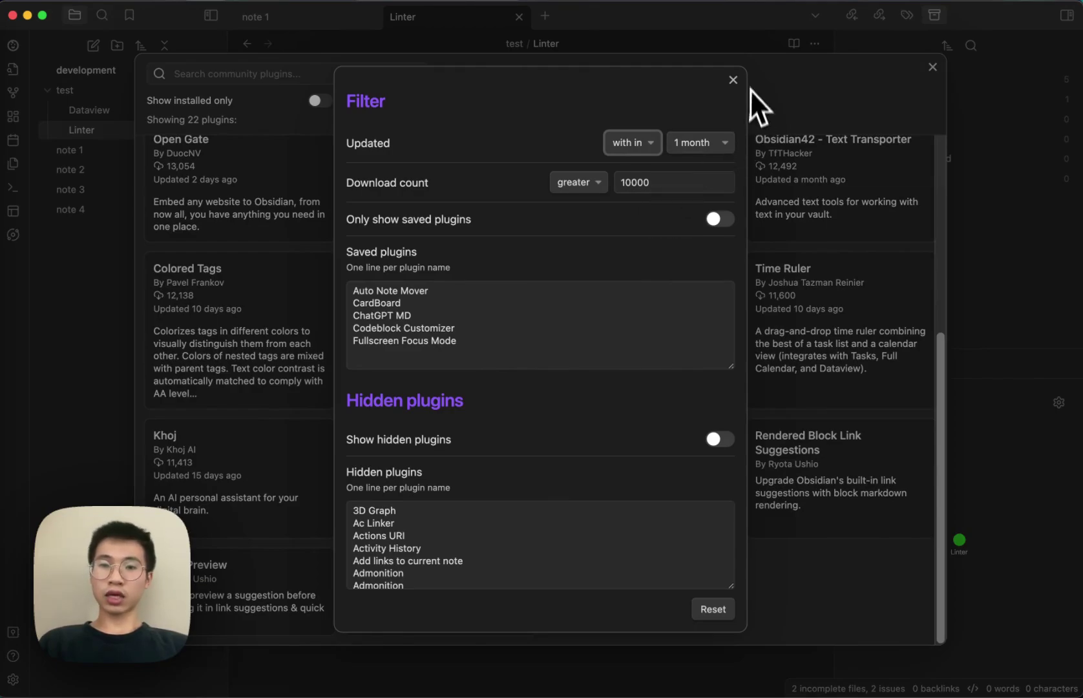
click(734, 79)
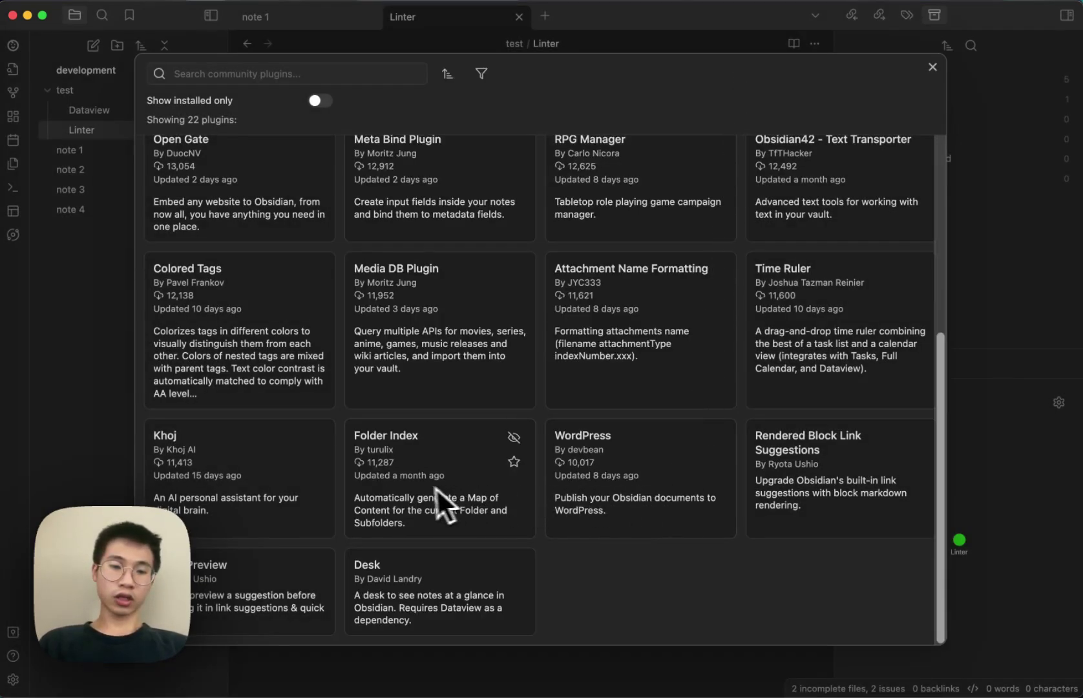
scroll(713, 254, up, 5)
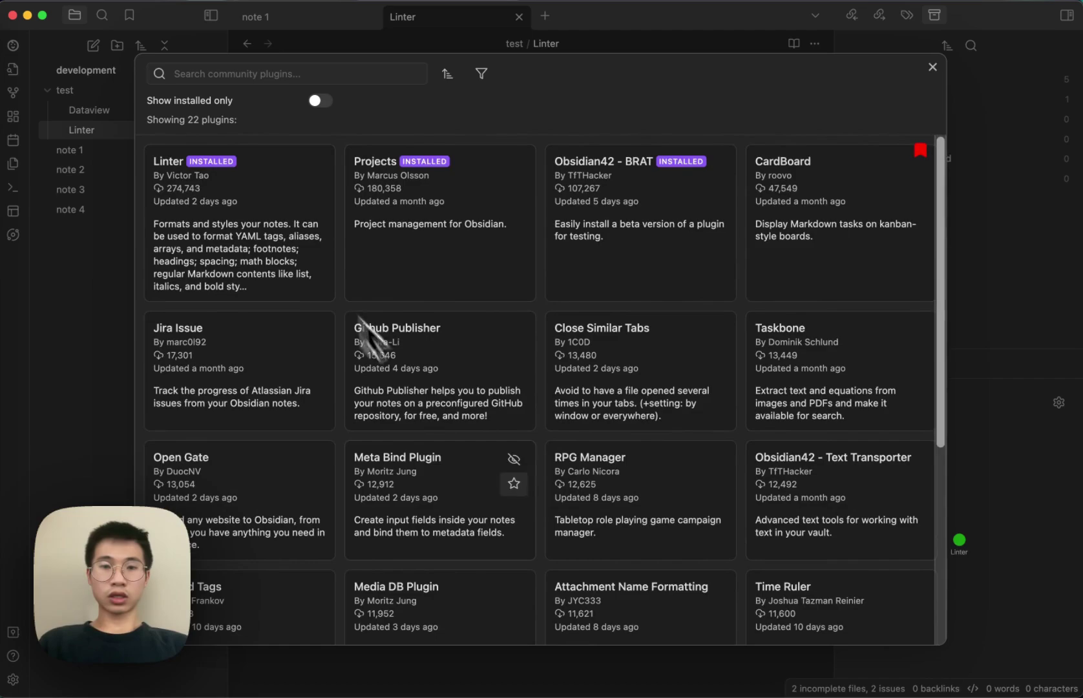
scroll(420, 394, down, 5)
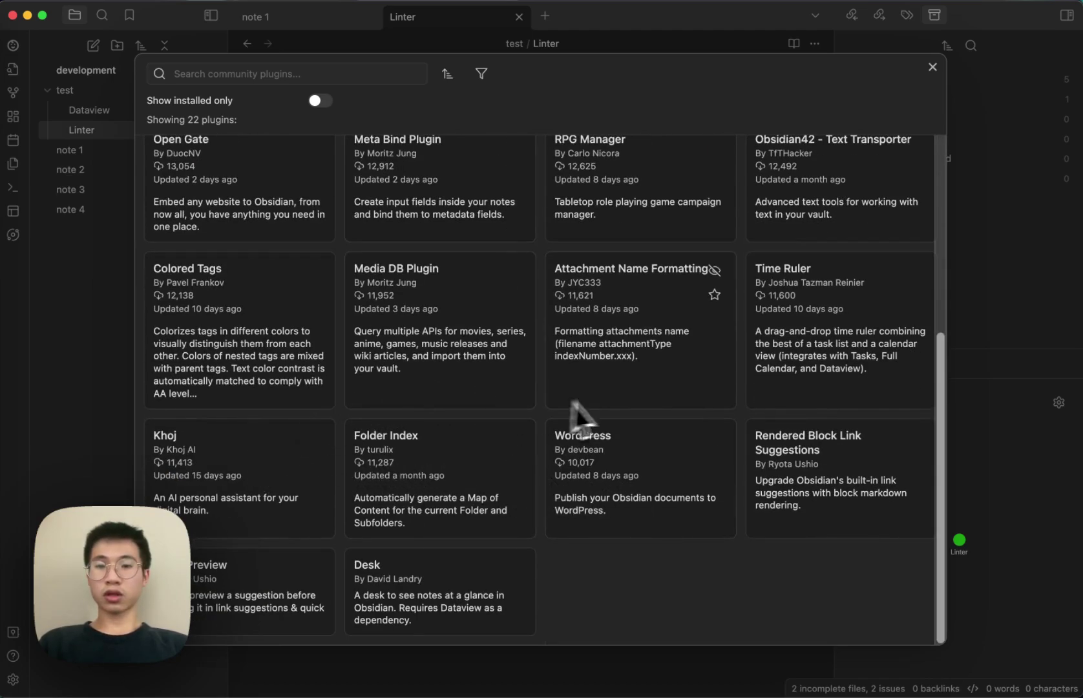
scroll(736, 378, up, 2)
scroll(711, 362, up, 3)
scroll(242, 326, up, 3)
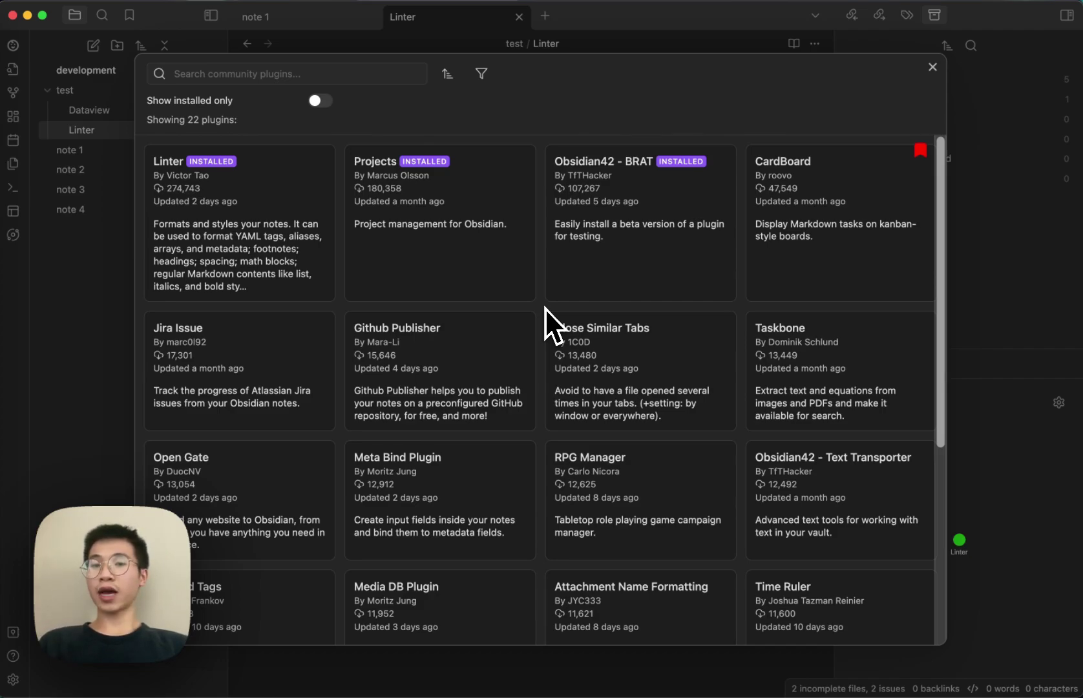
scroll(545, 308, down, 1)
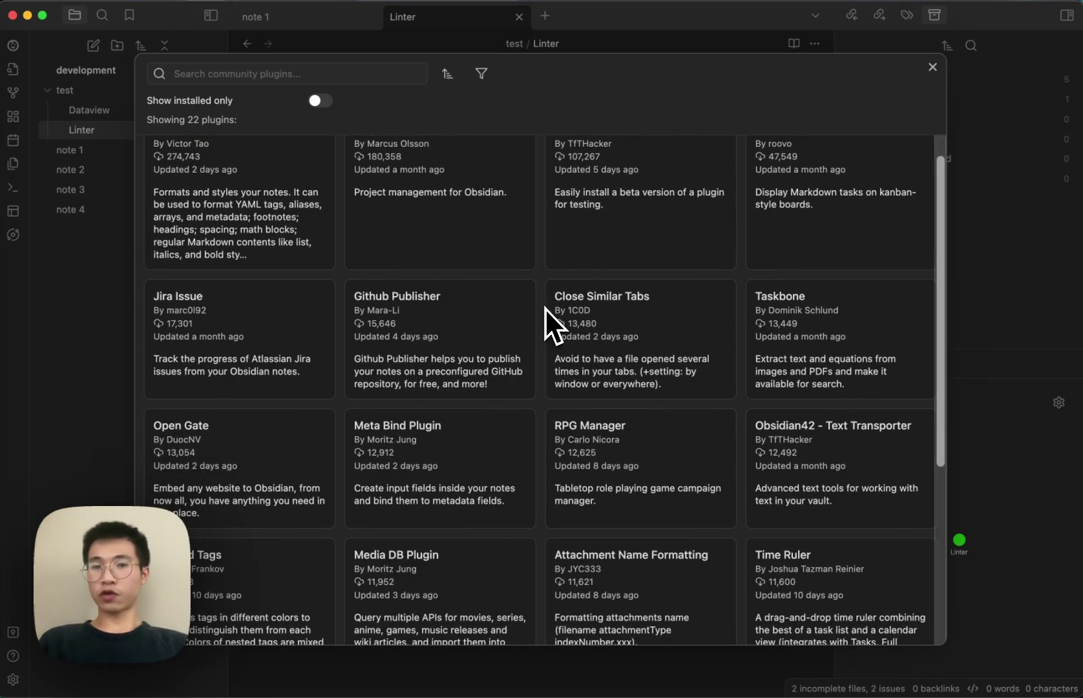
scroll(544, 308, down, 5)
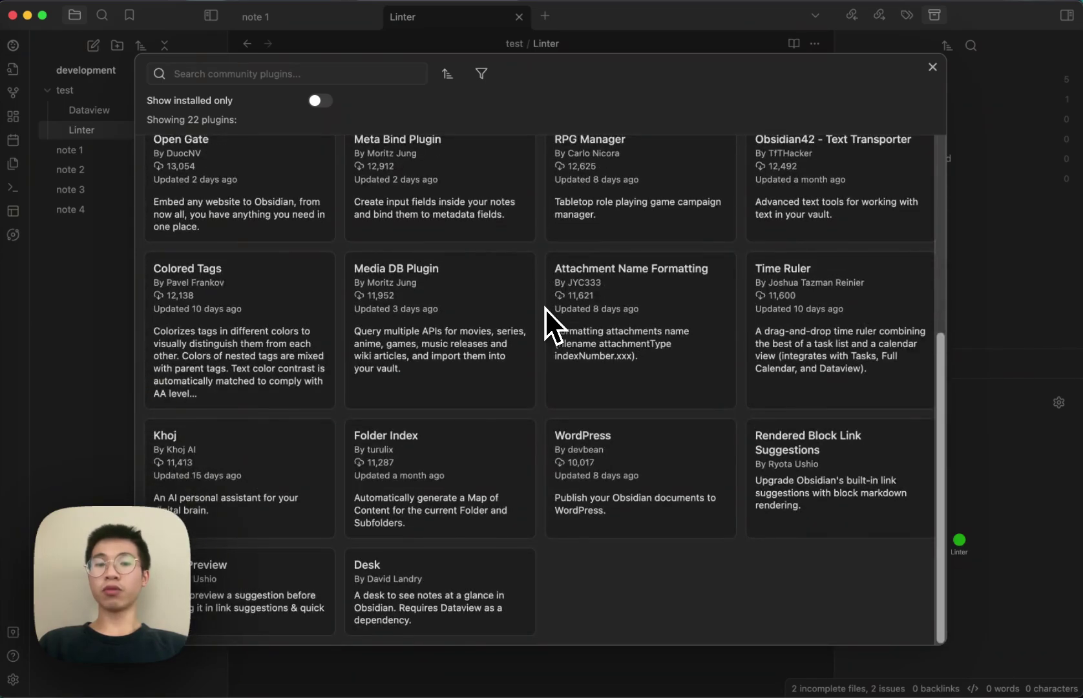